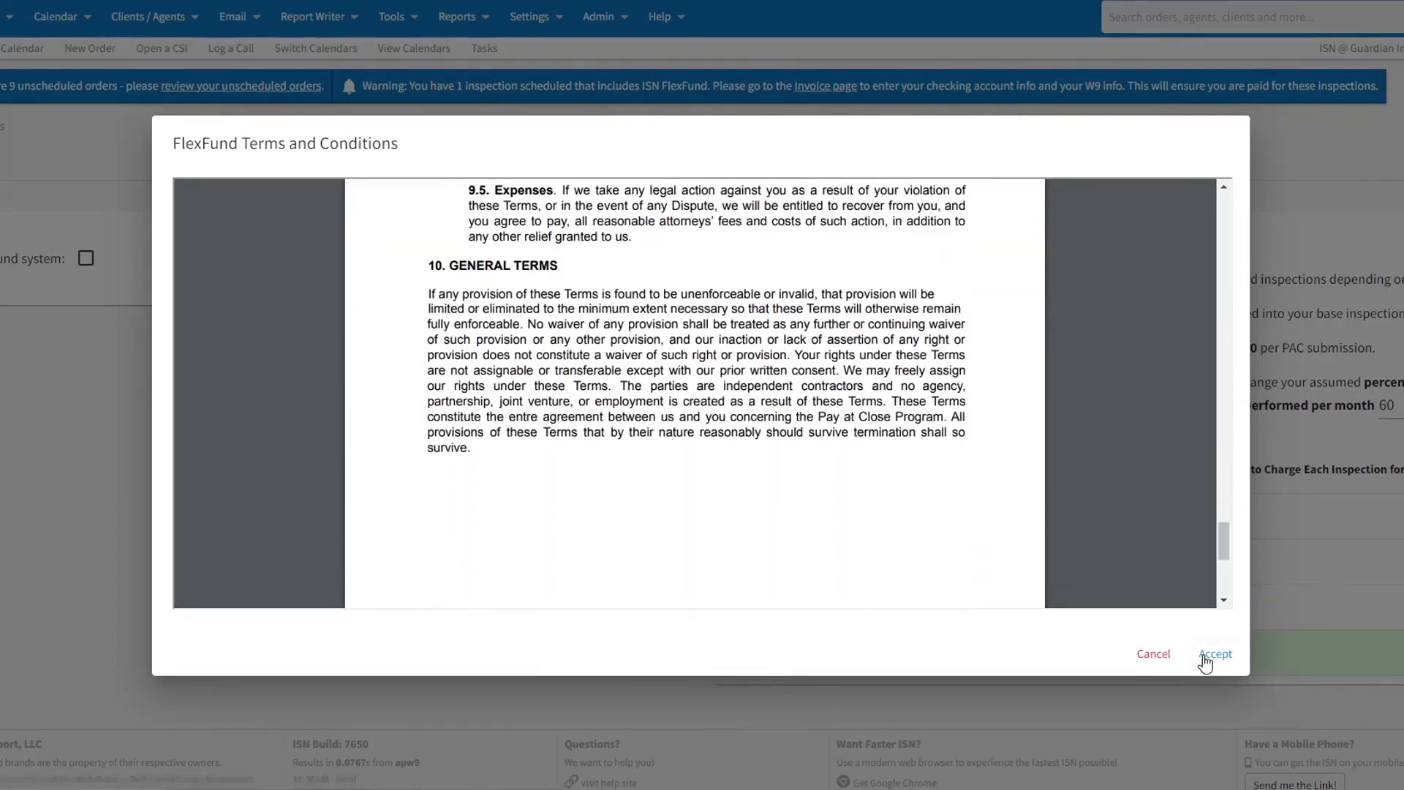
Step: Accept the FlexFund terms and conditions and enter the email address that receives FlexFund status notifications
left_click(1205, 655)
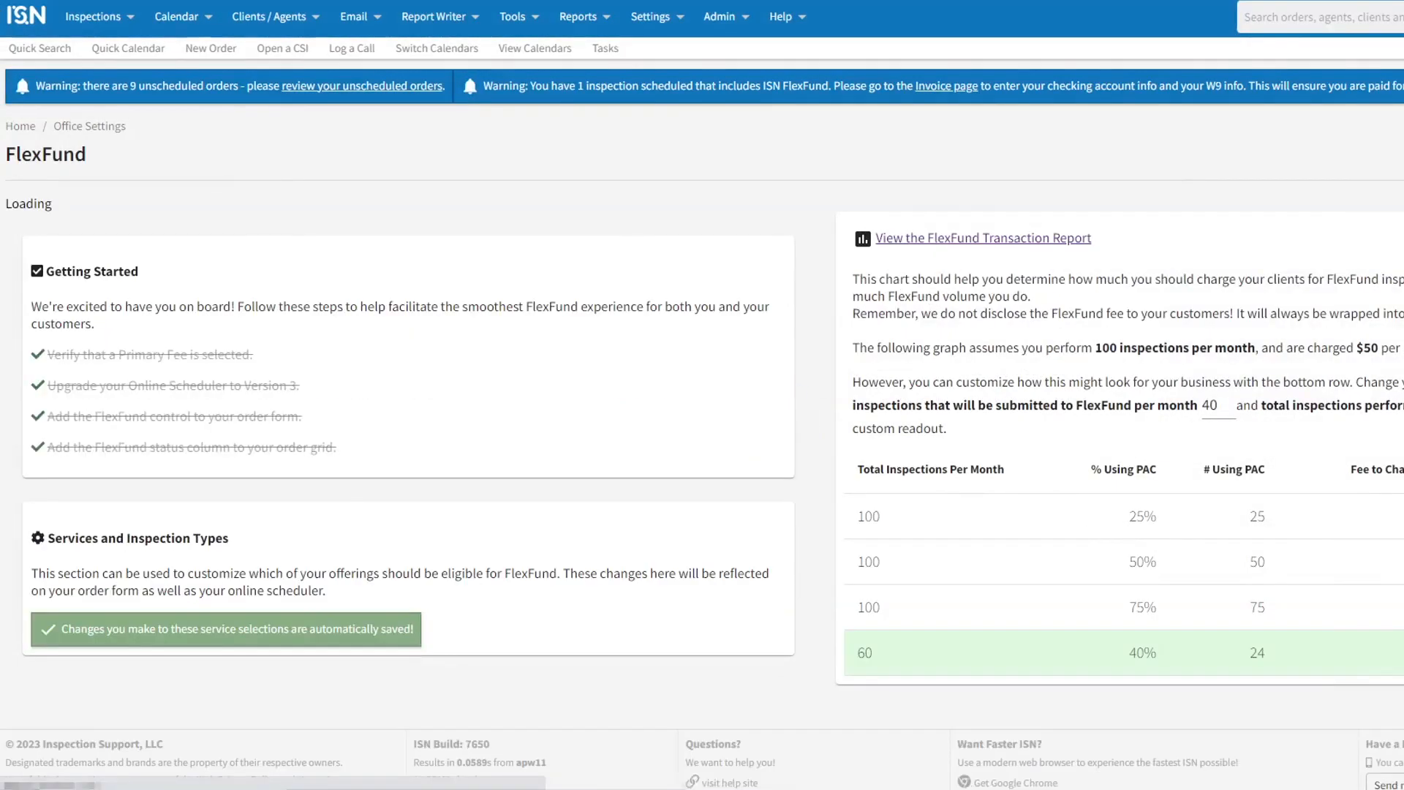
left_click(582, 329)
left_click(544, 327)
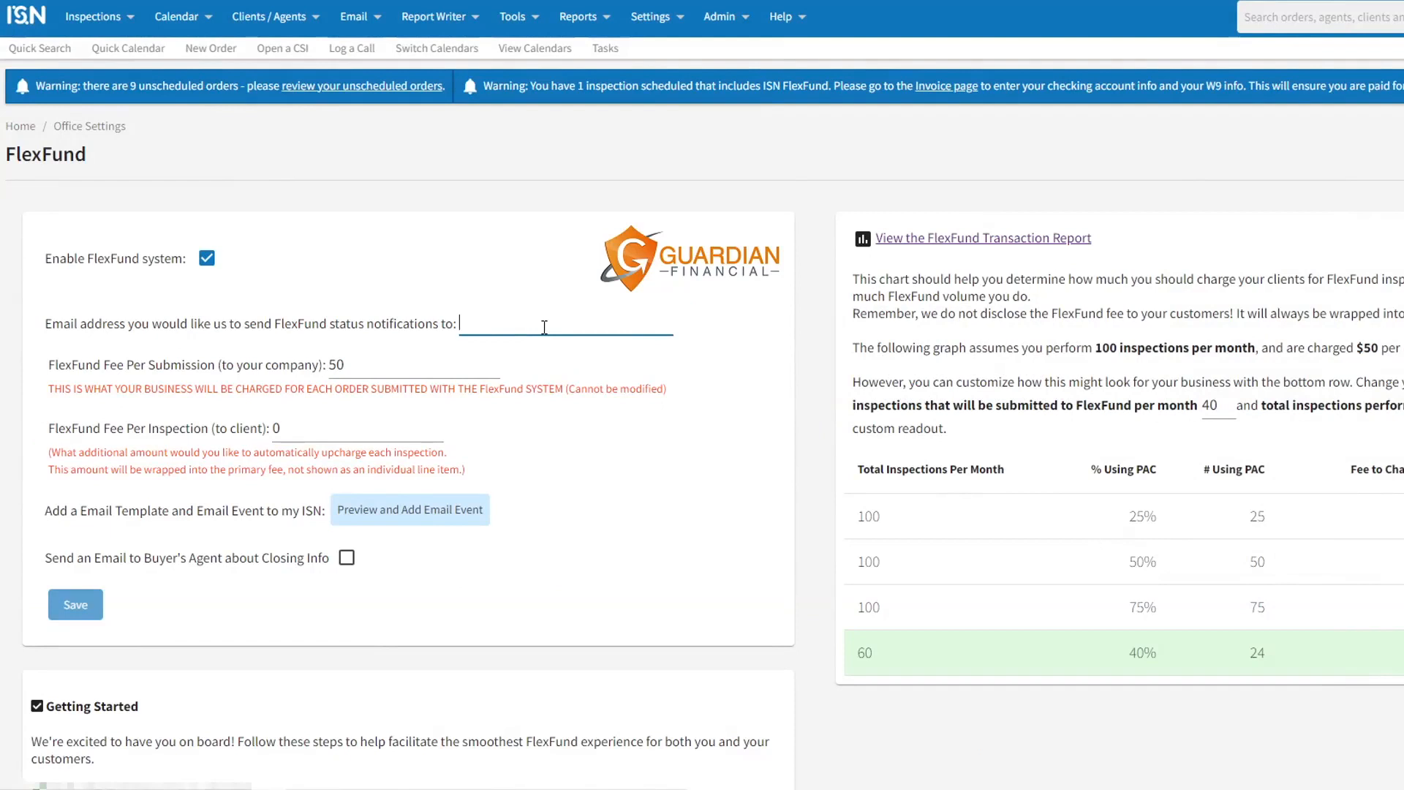
type("myema")
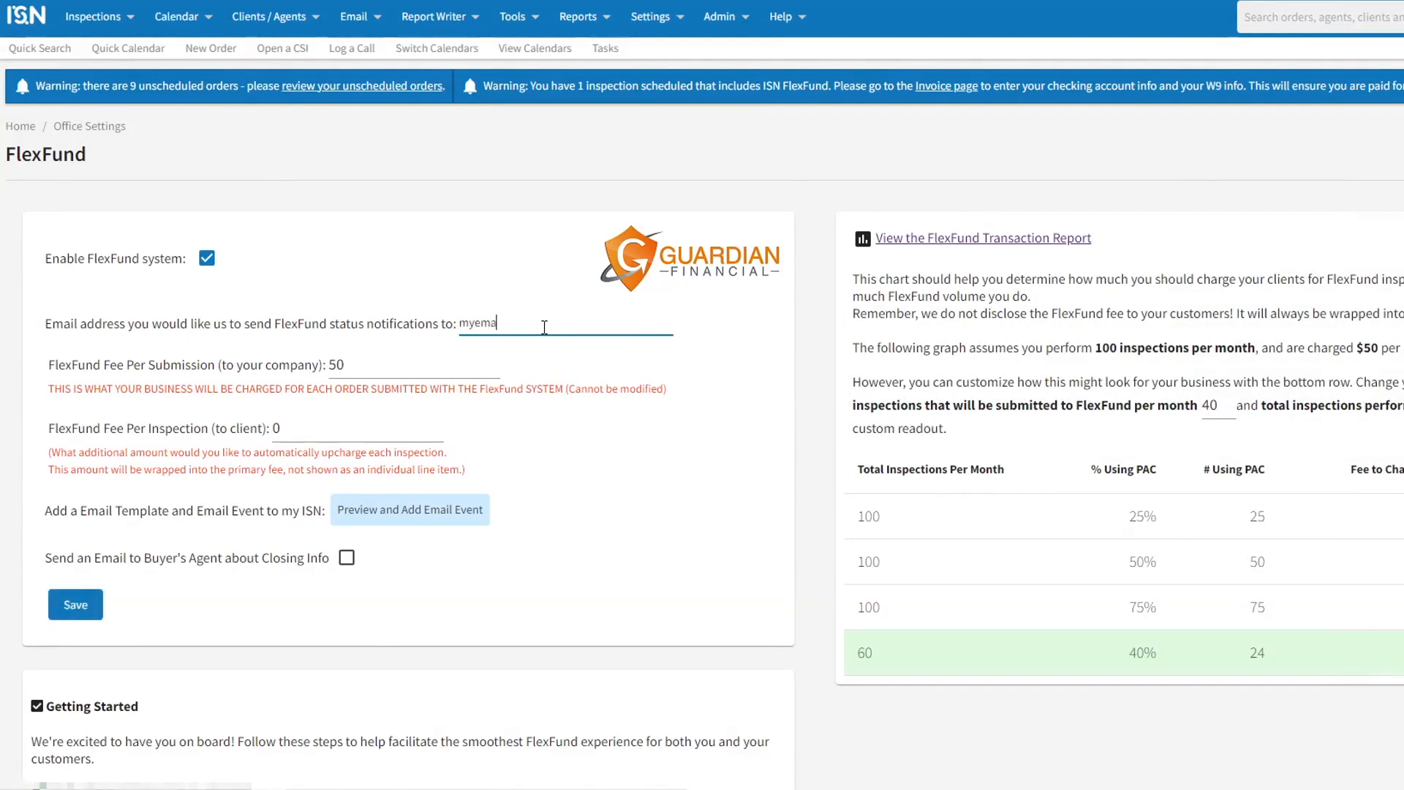
type("iladd")
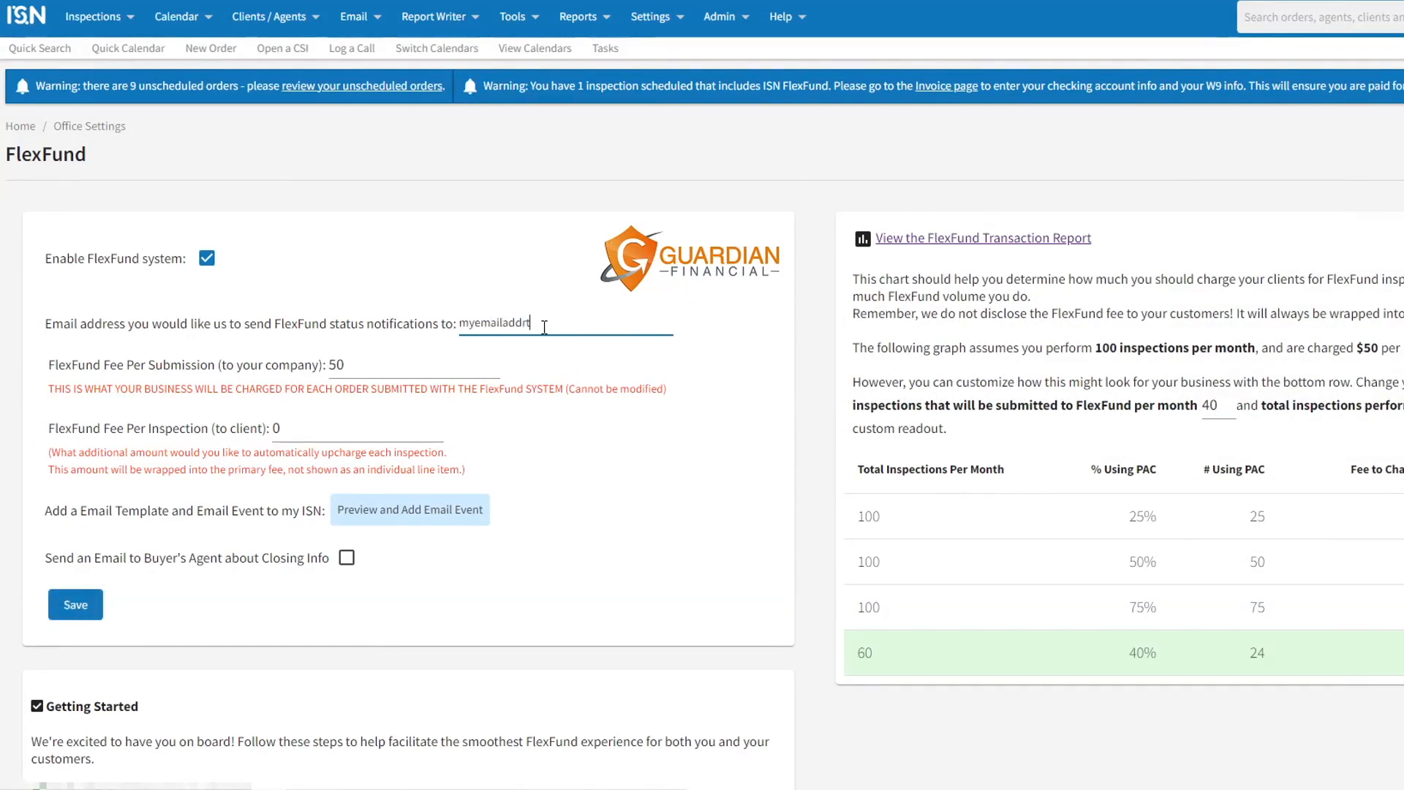
type("rt")
key("BackSpace")
type("ess@mycompany.com")
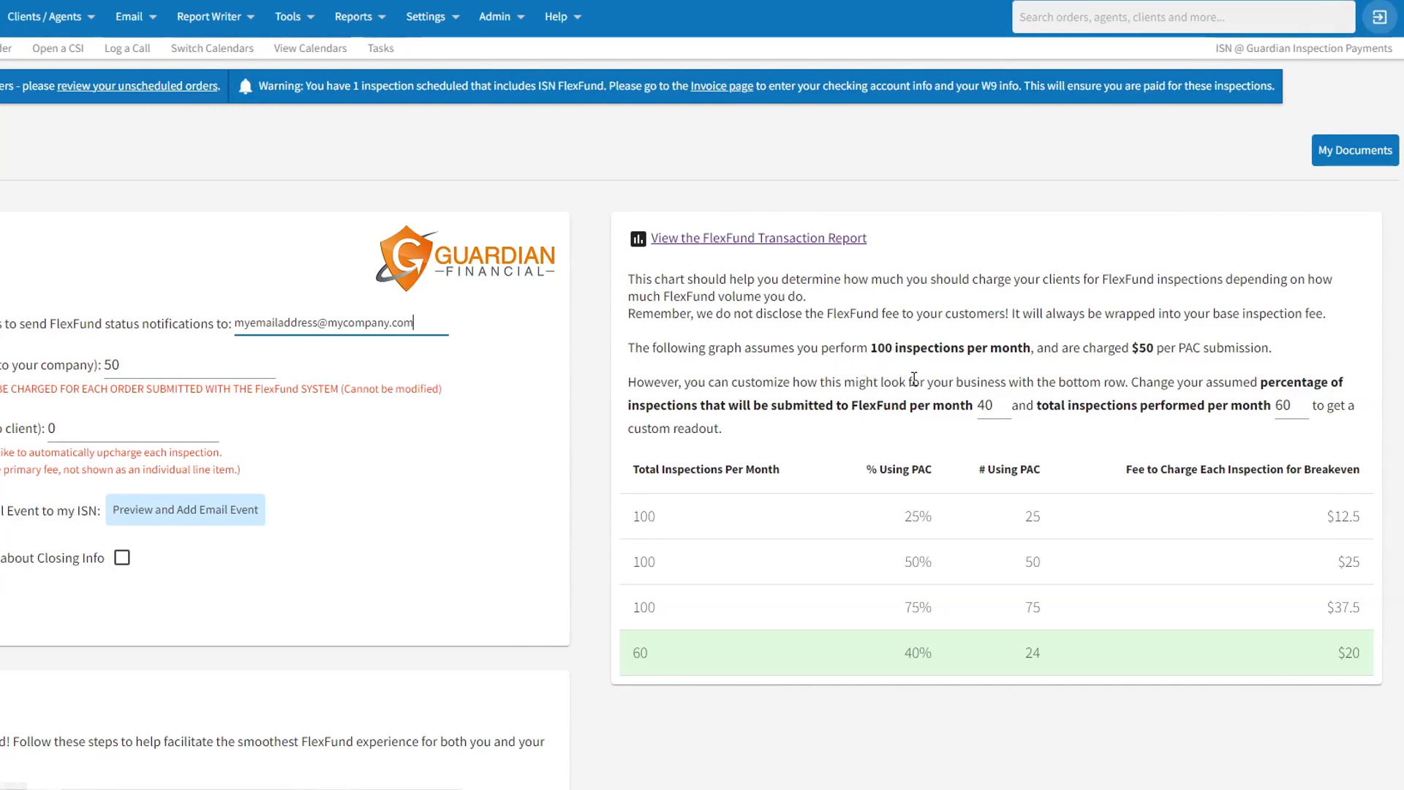
Step: Calculate the breakeven fee for 45 percent of inspections submitted to FlexFund and 65 total inspections per month
left_click(1005, 402)
left_click(1005, 401)
left_click(1005, 401)
left_click(1004, 401)
left_click(1005, 400)
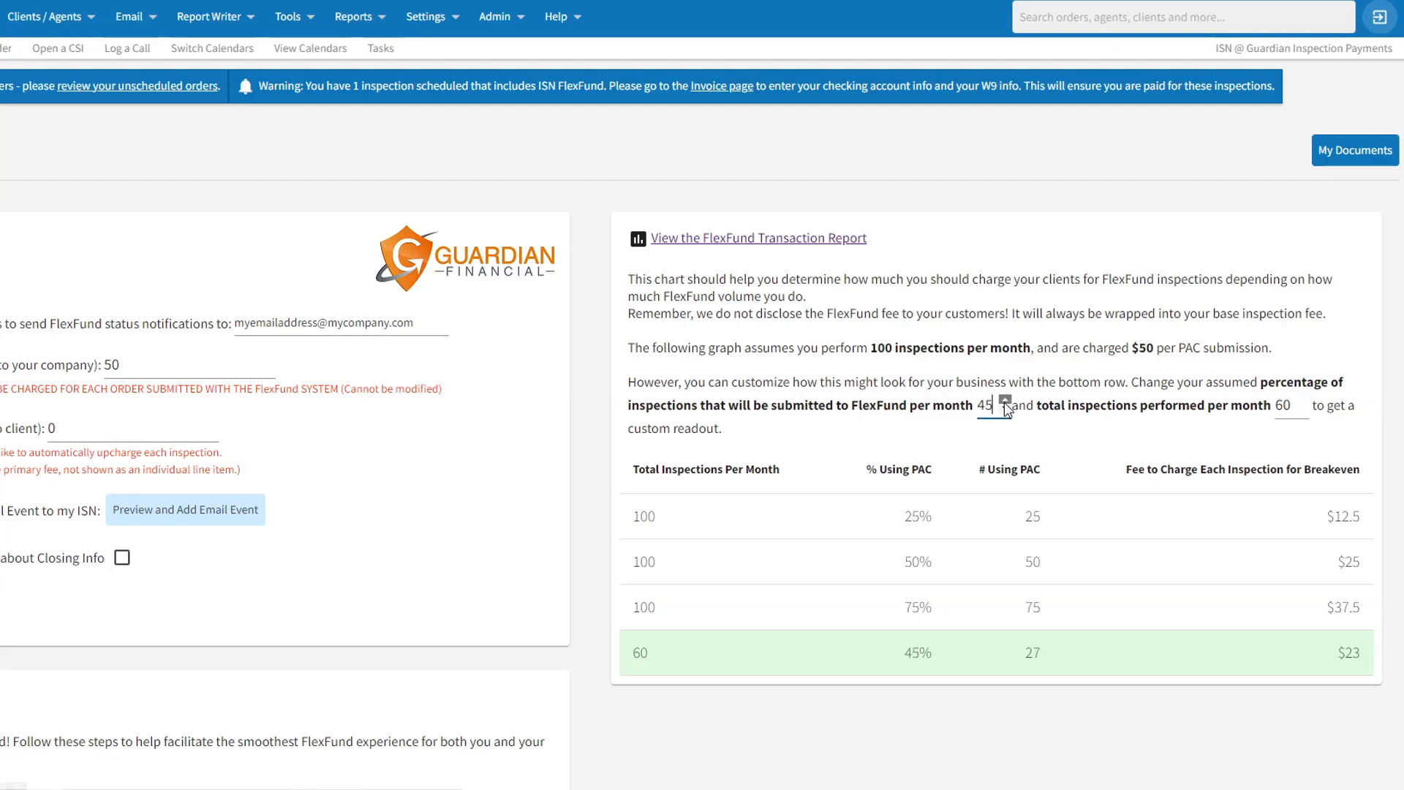
left_click(1302, 401)
left_click(1302, 400)
left_click(1303, 400)
Step: Set the FlexFund fee per inspection to the client to 15 and add the FlexFund email template and event
double_click(51, 428)
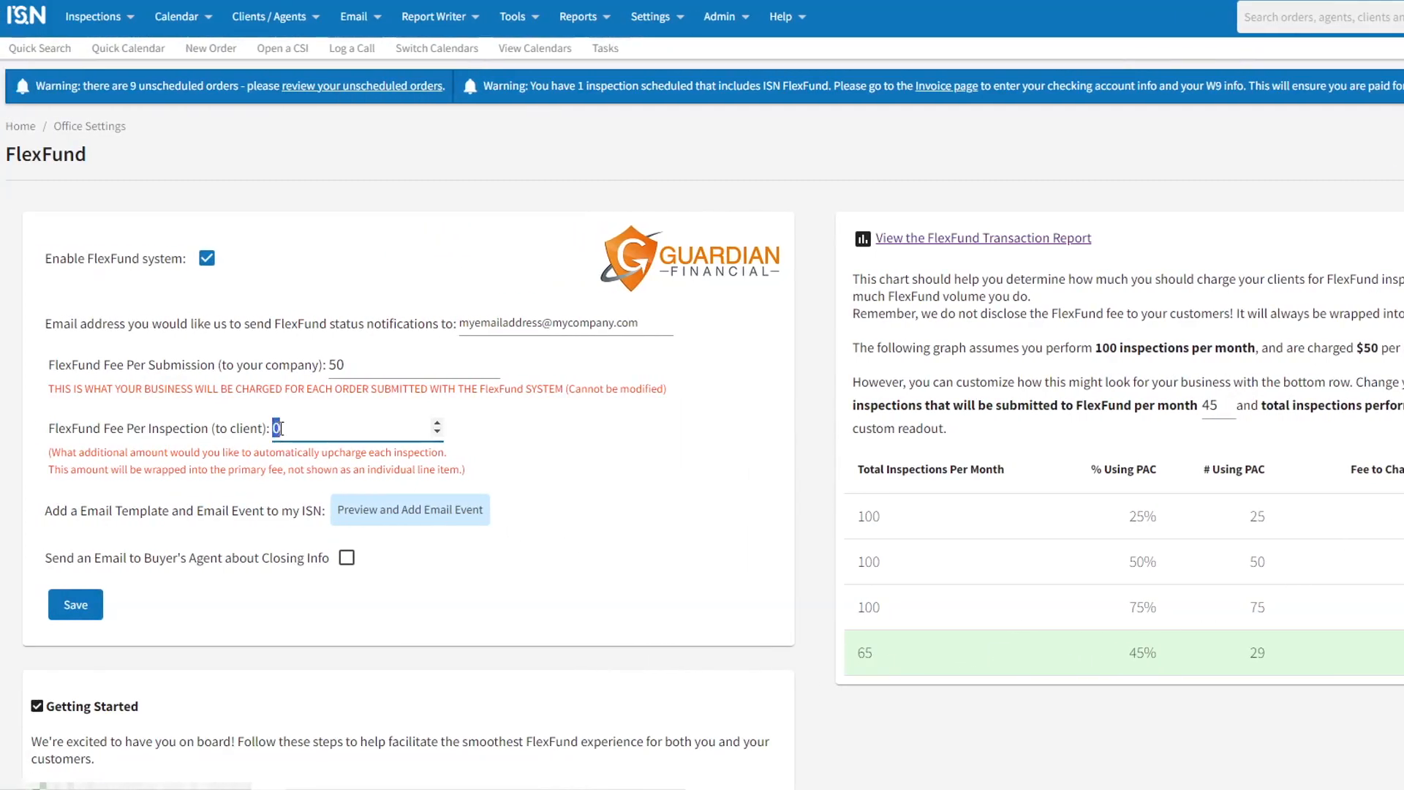
type("15")
left_click(386, 519)
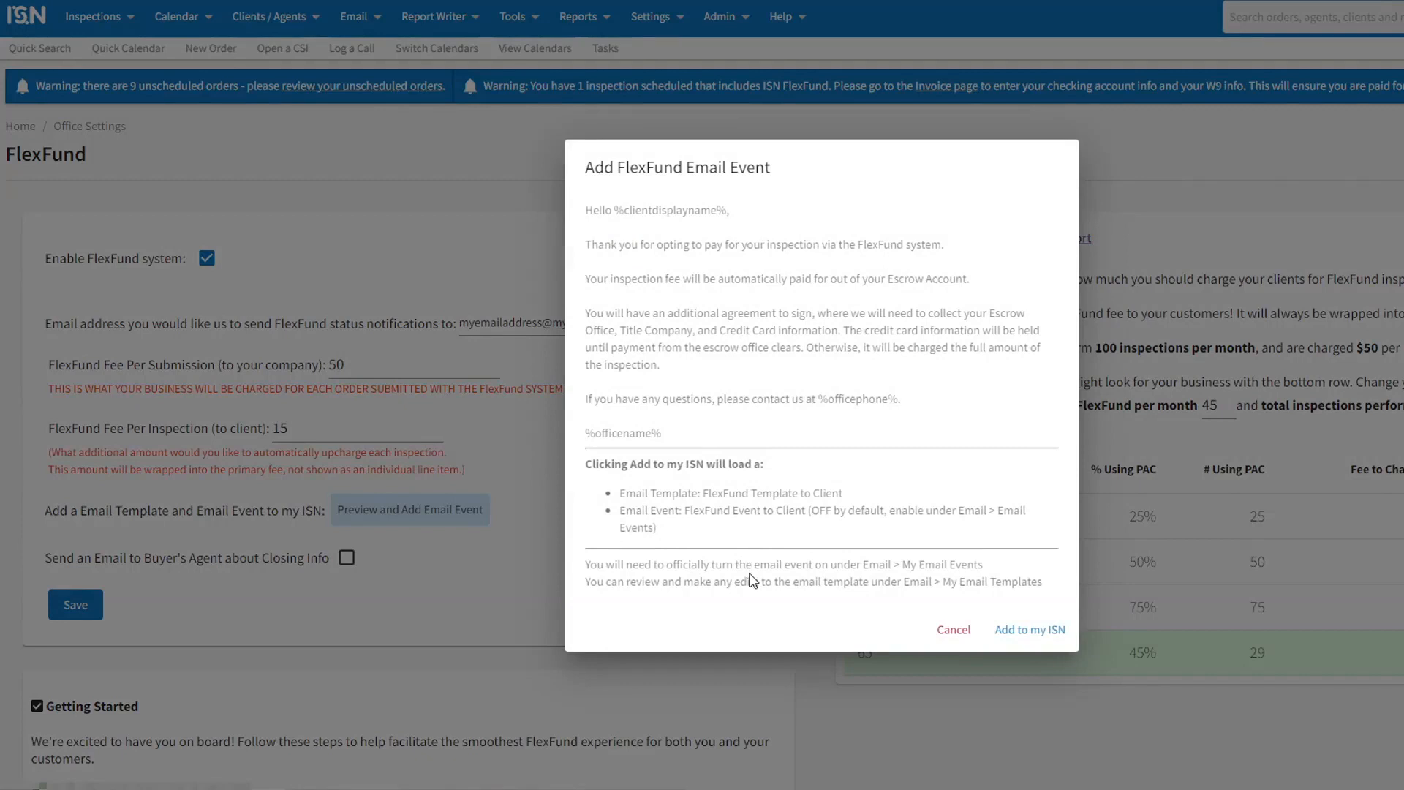
left_click(1033, 632)
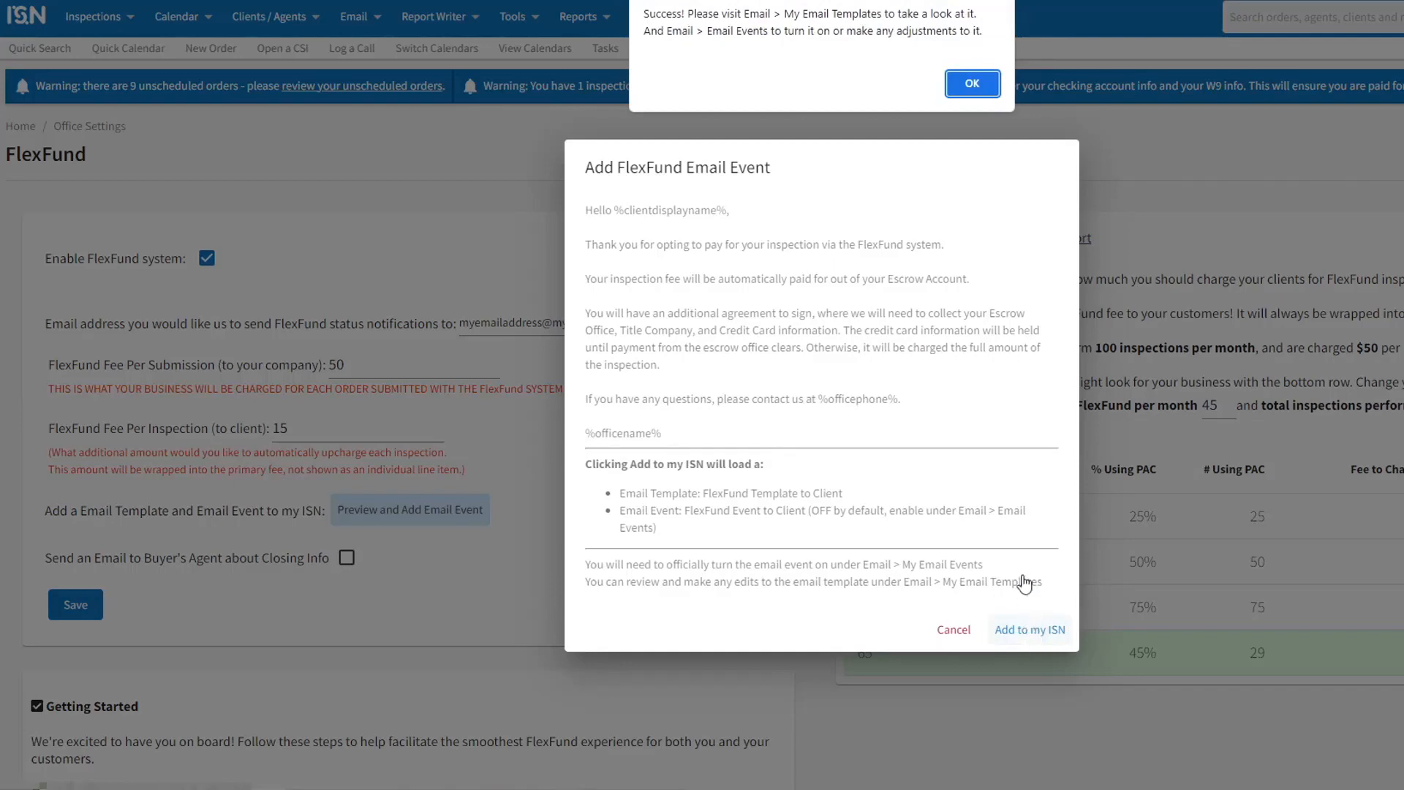
left_click(973, 83)
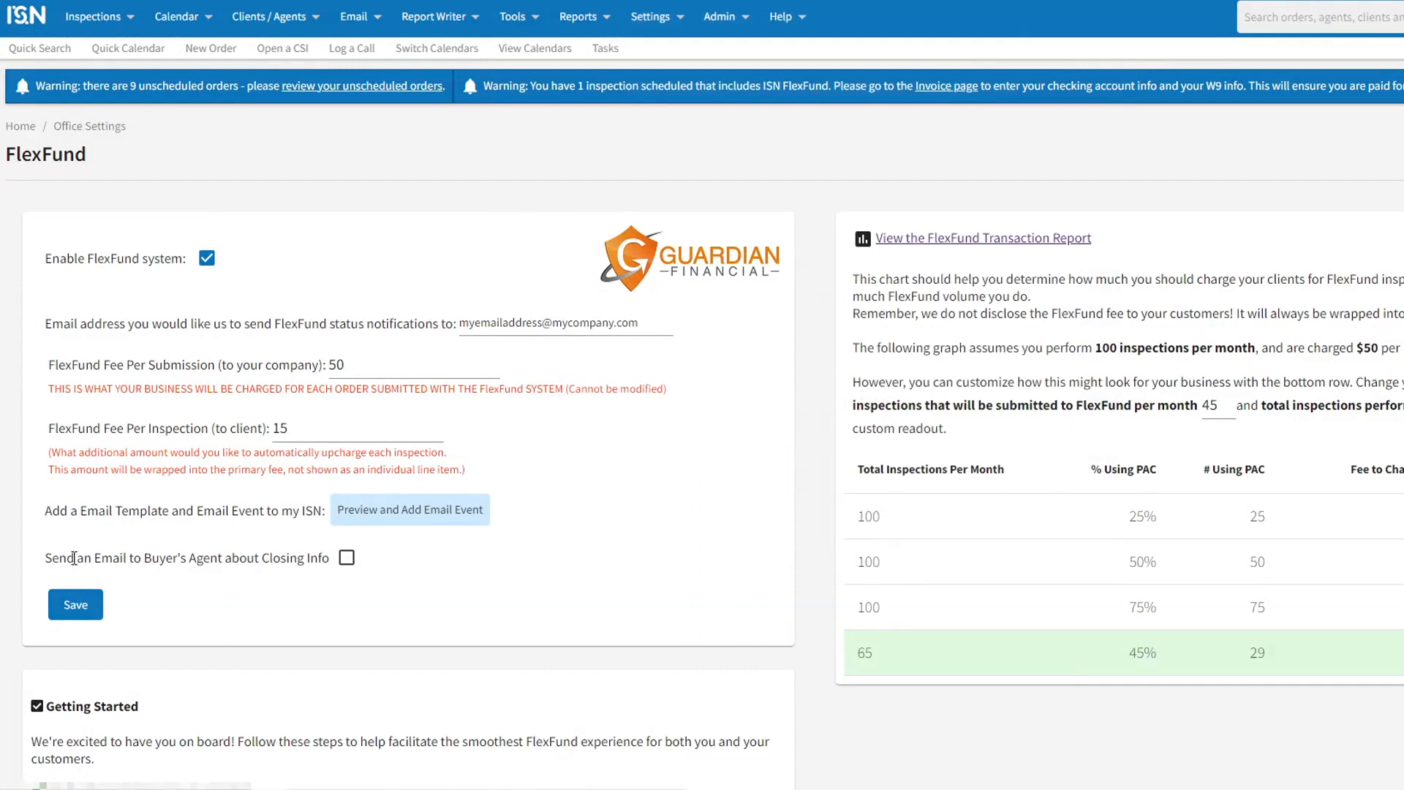
Step: Enable the email to the buyer's agent about closing info and save the FlexFund settings
left_click(347, 558)
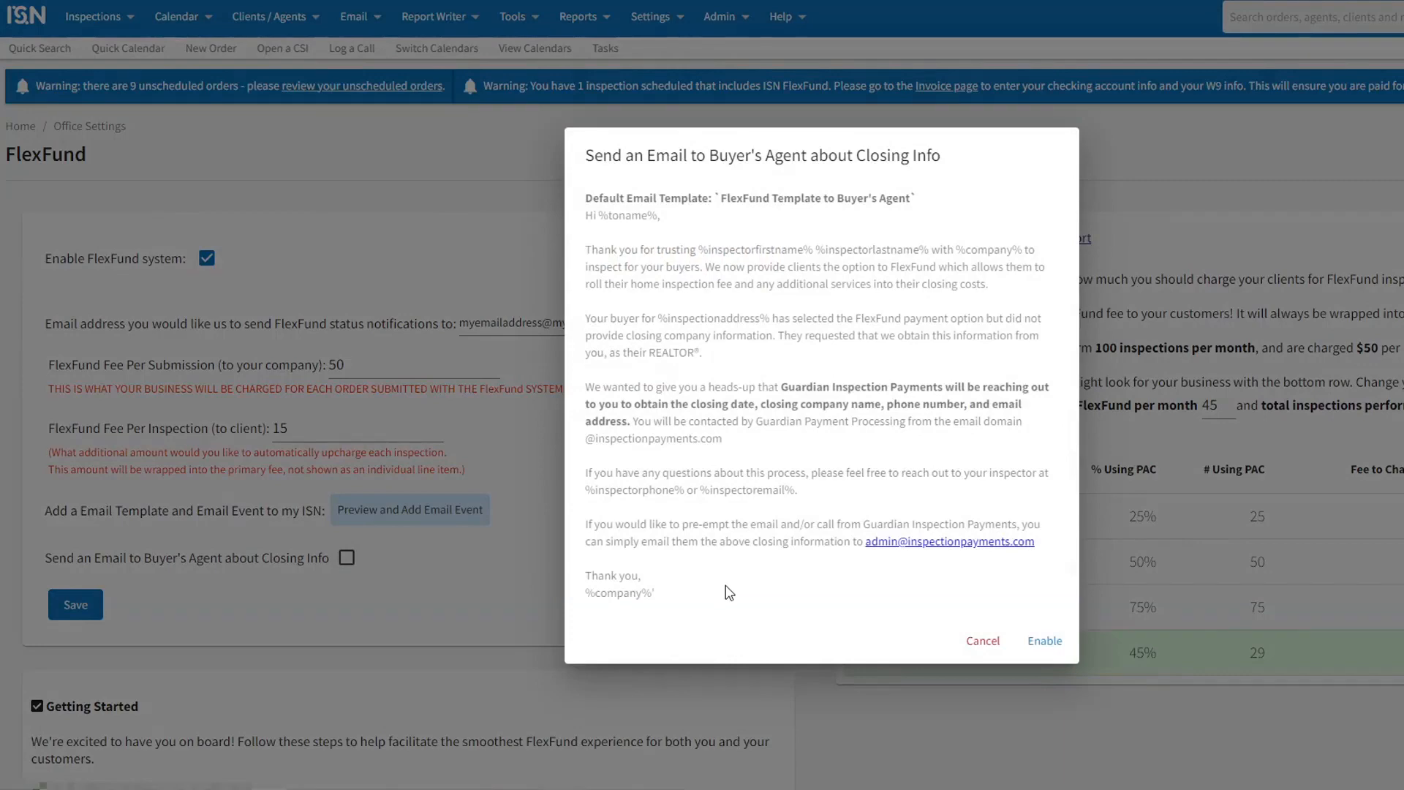
left_click(1042, 641)
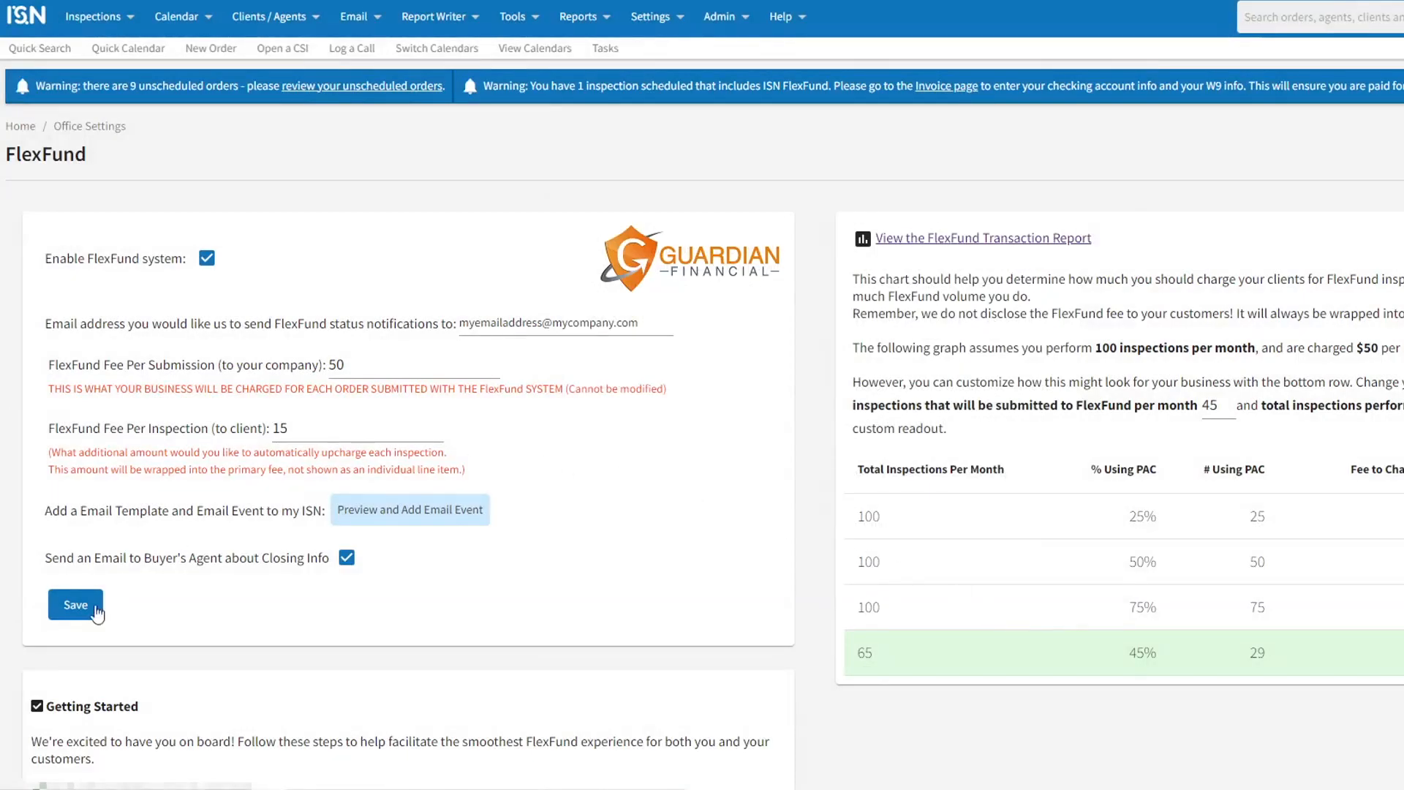
left_click(76, 607)
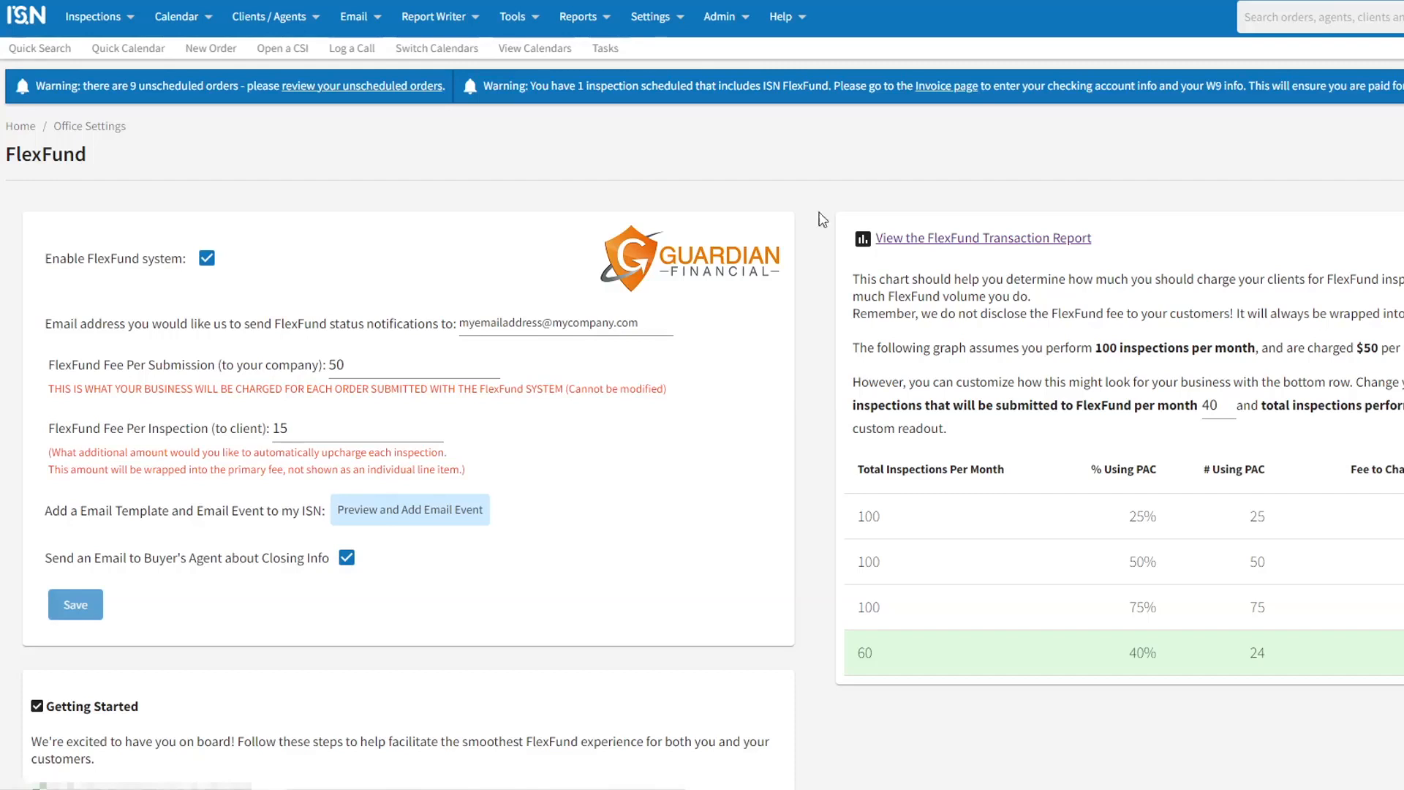
Step: Turn on the FlexFund Event to Client in the email events list
left_click(362, 17)
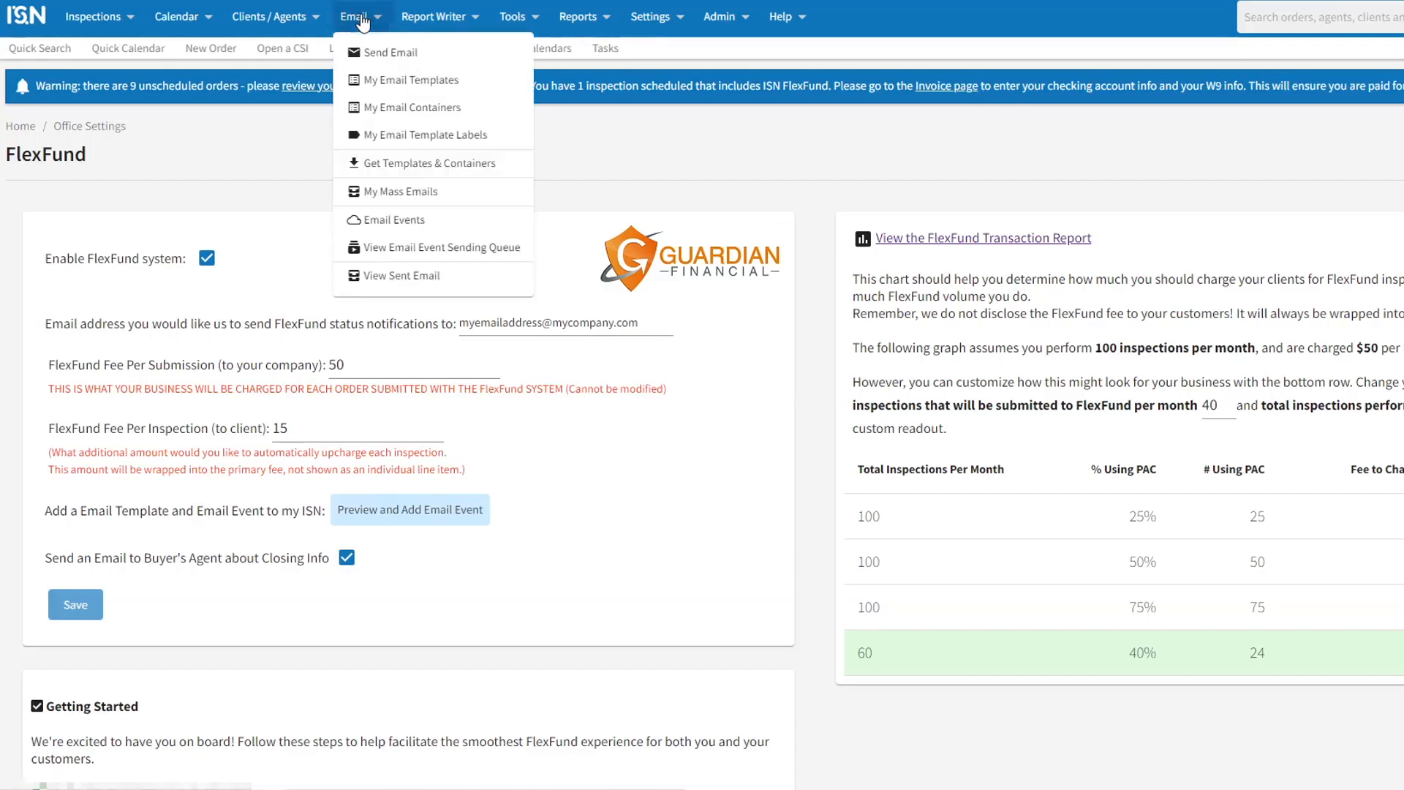
left_click(387, 221)
scroll(392, 492, "down", 5)
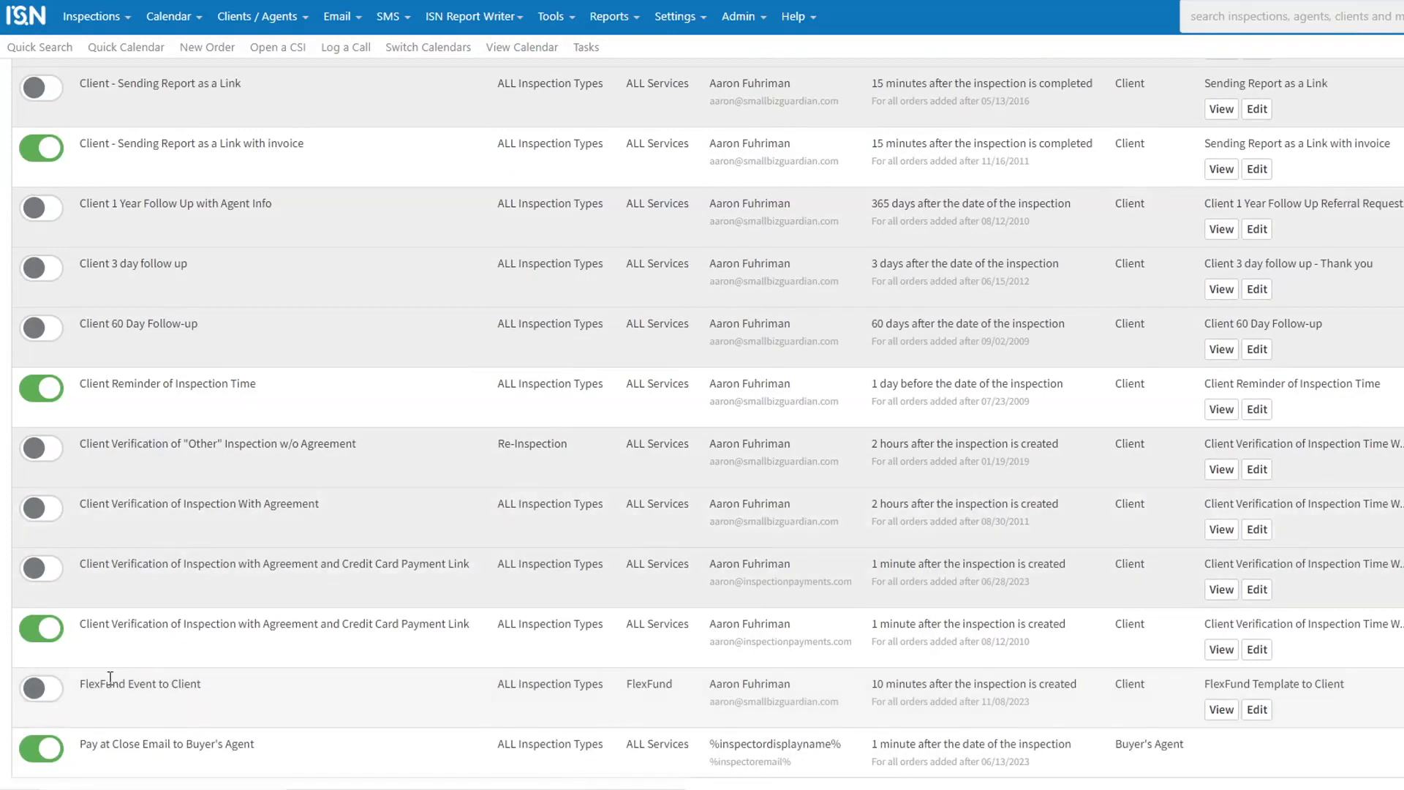
left_click(44, 691)
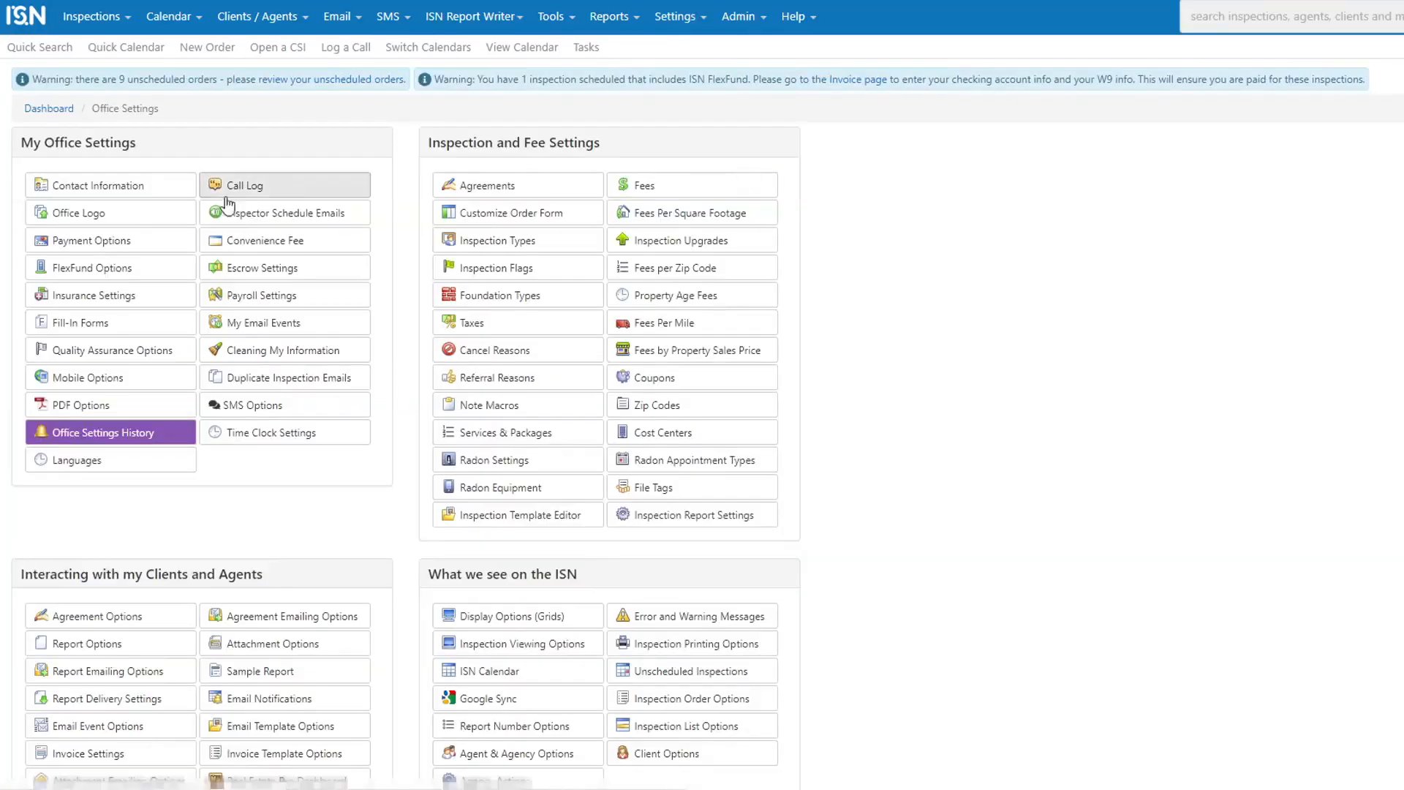
Step: Return to the FlexFund options and make the Standard Residential Inspection type eligible for FlexFund
left_click(116, 271)
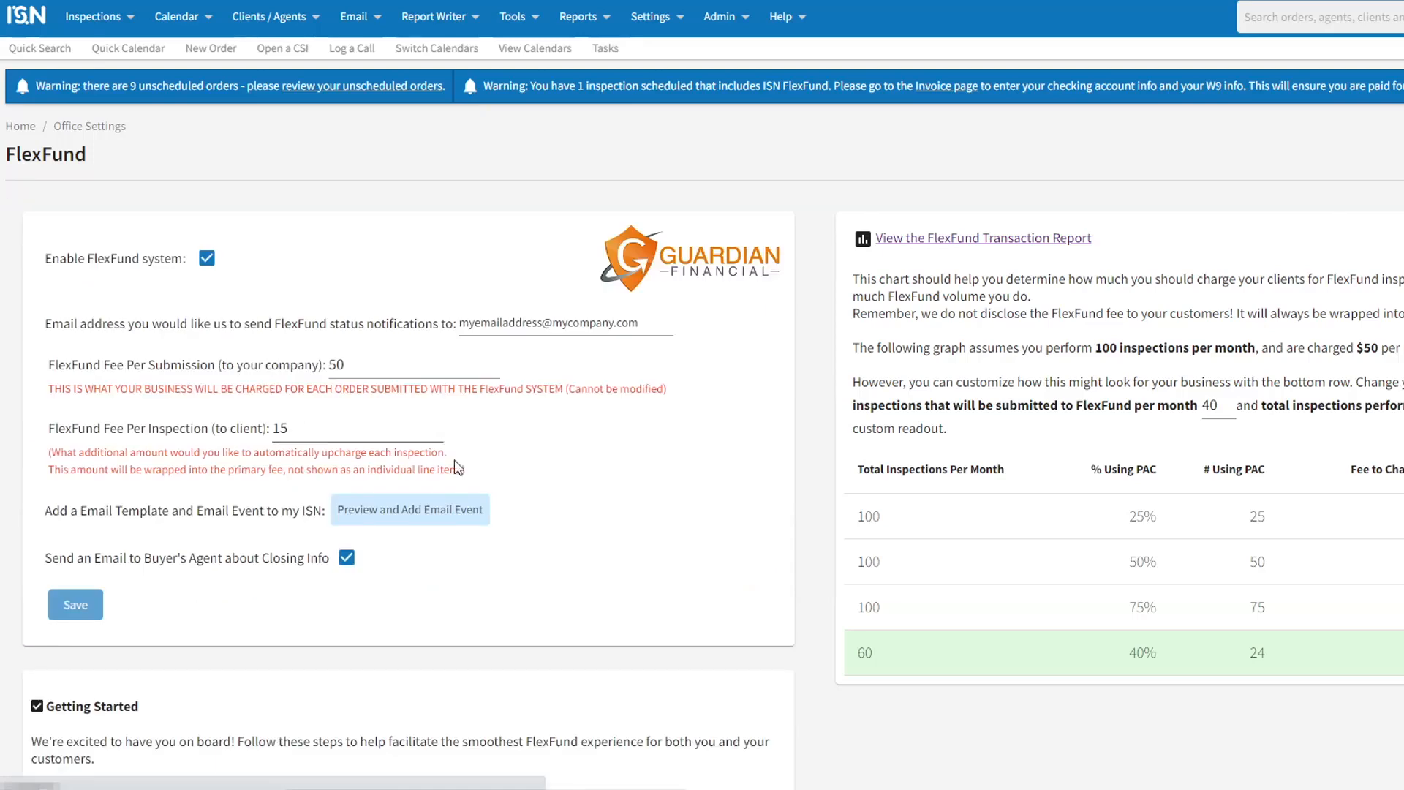
scroll(696, 506, "down", 2)
scroll(692, 499, "down", 4)
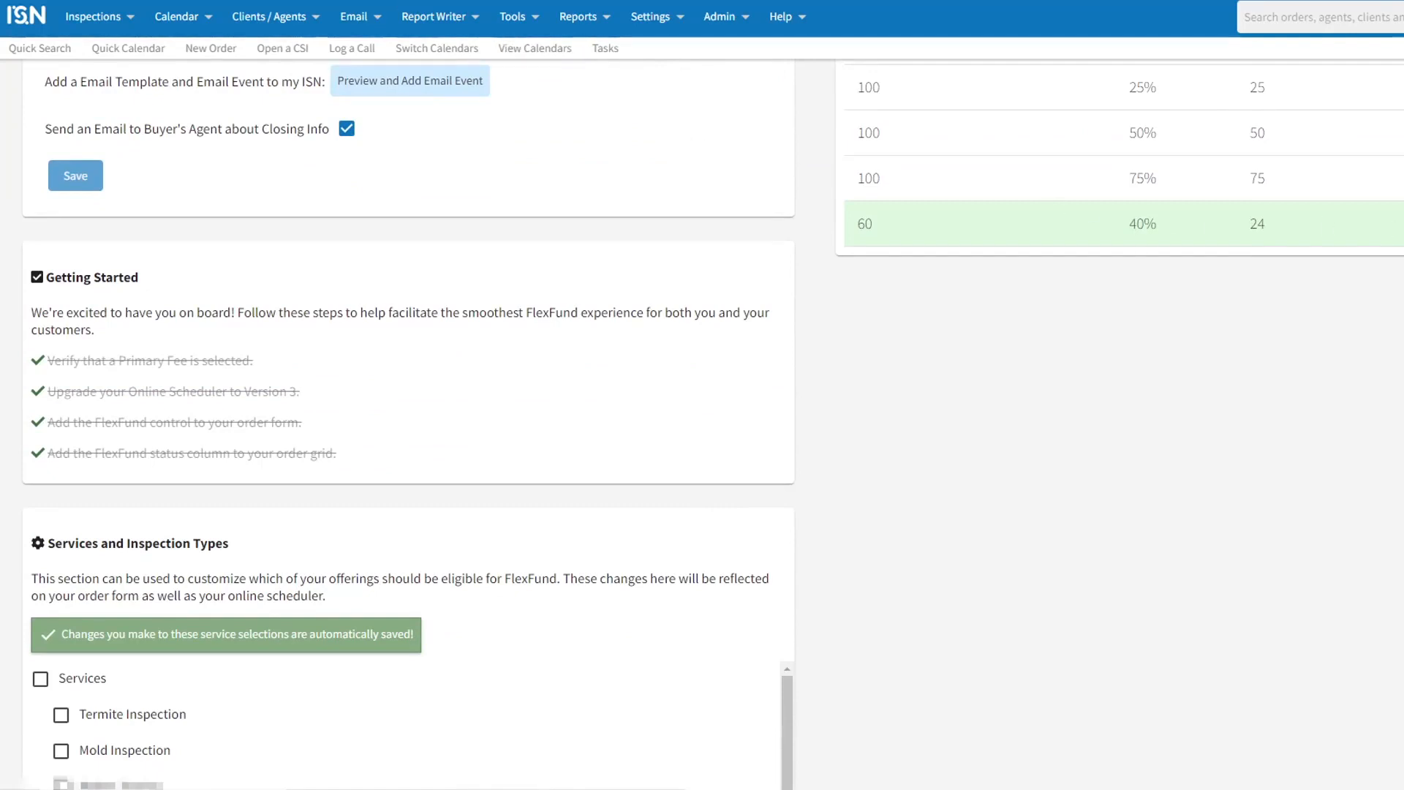
left_click(292, 0)
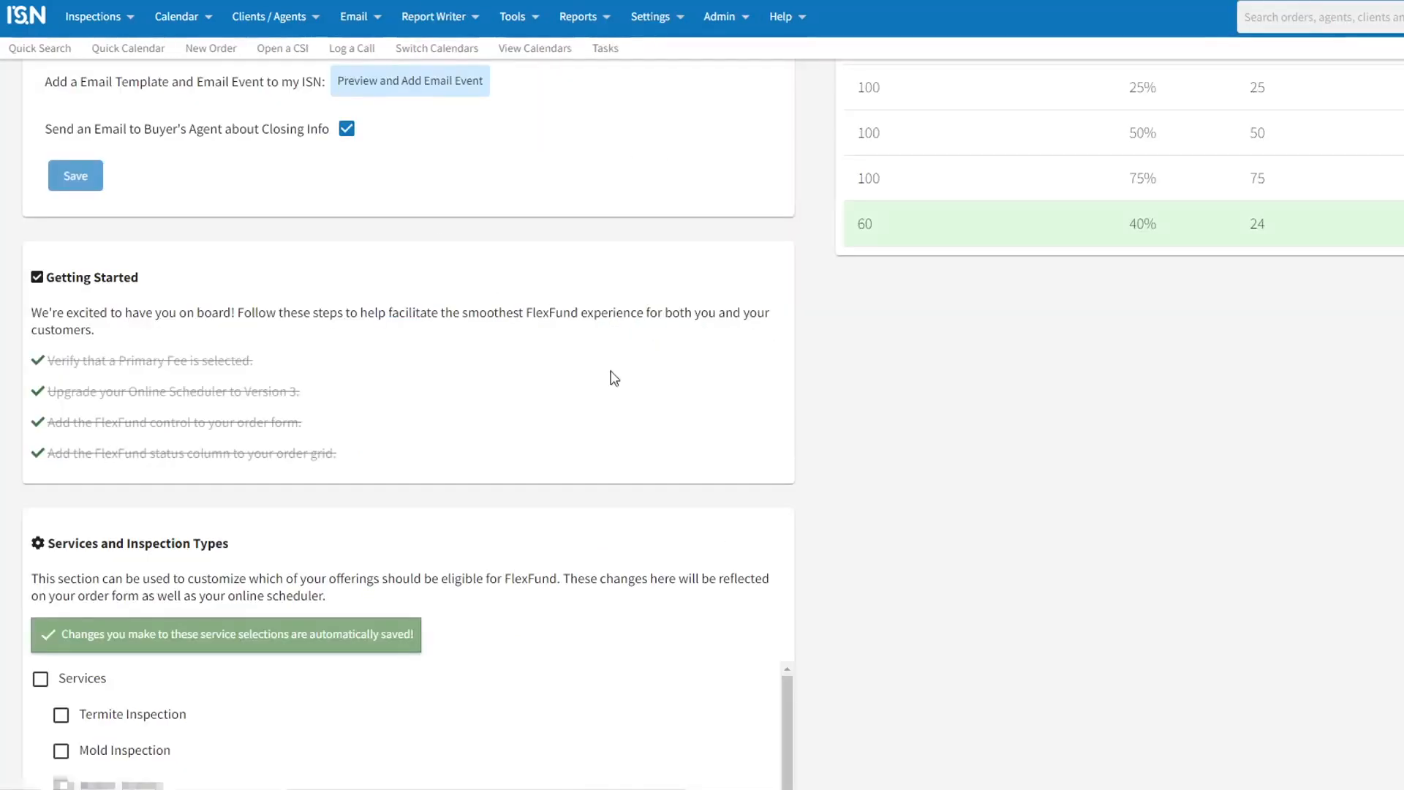
scroll(875, 429, "down", 4)
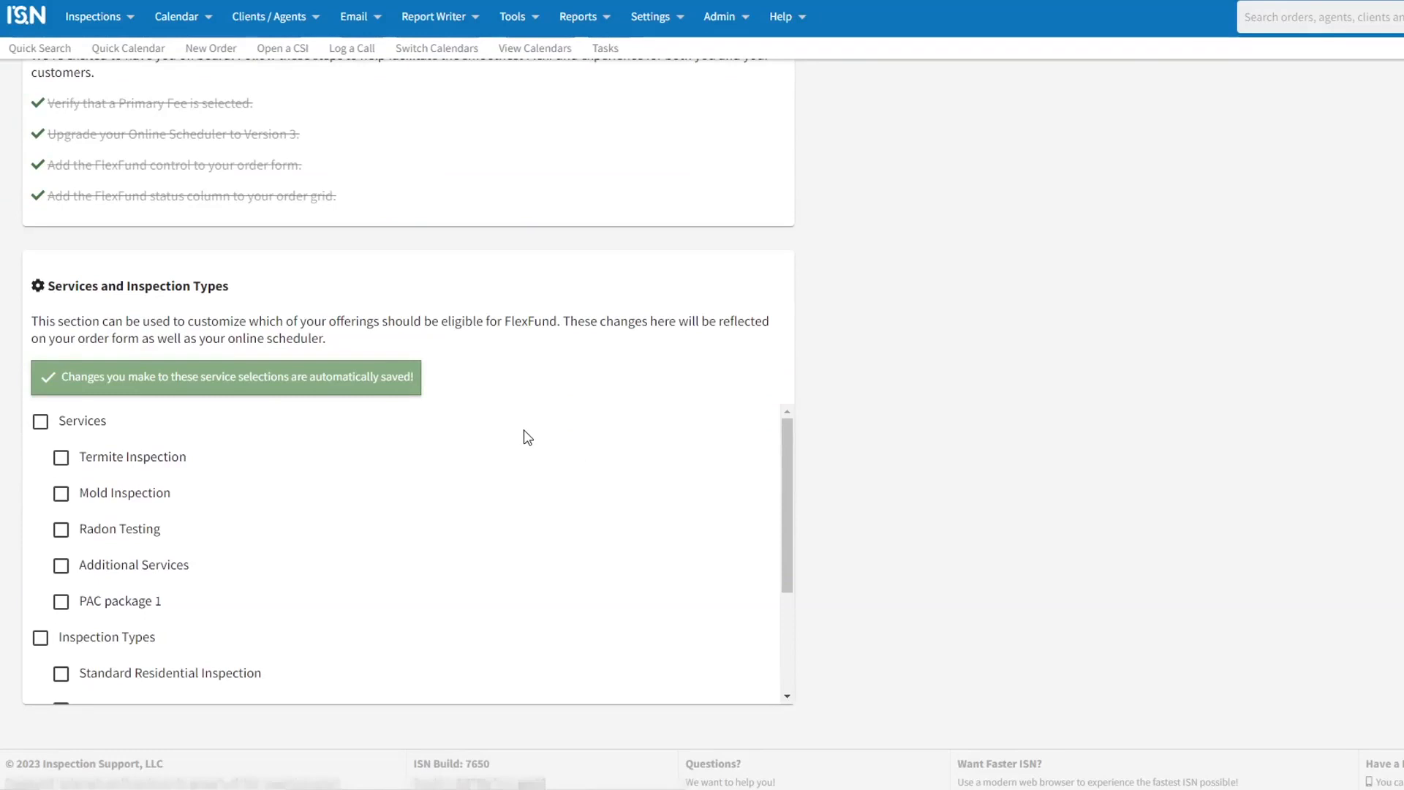
scroll(326, 273, "down", 1)
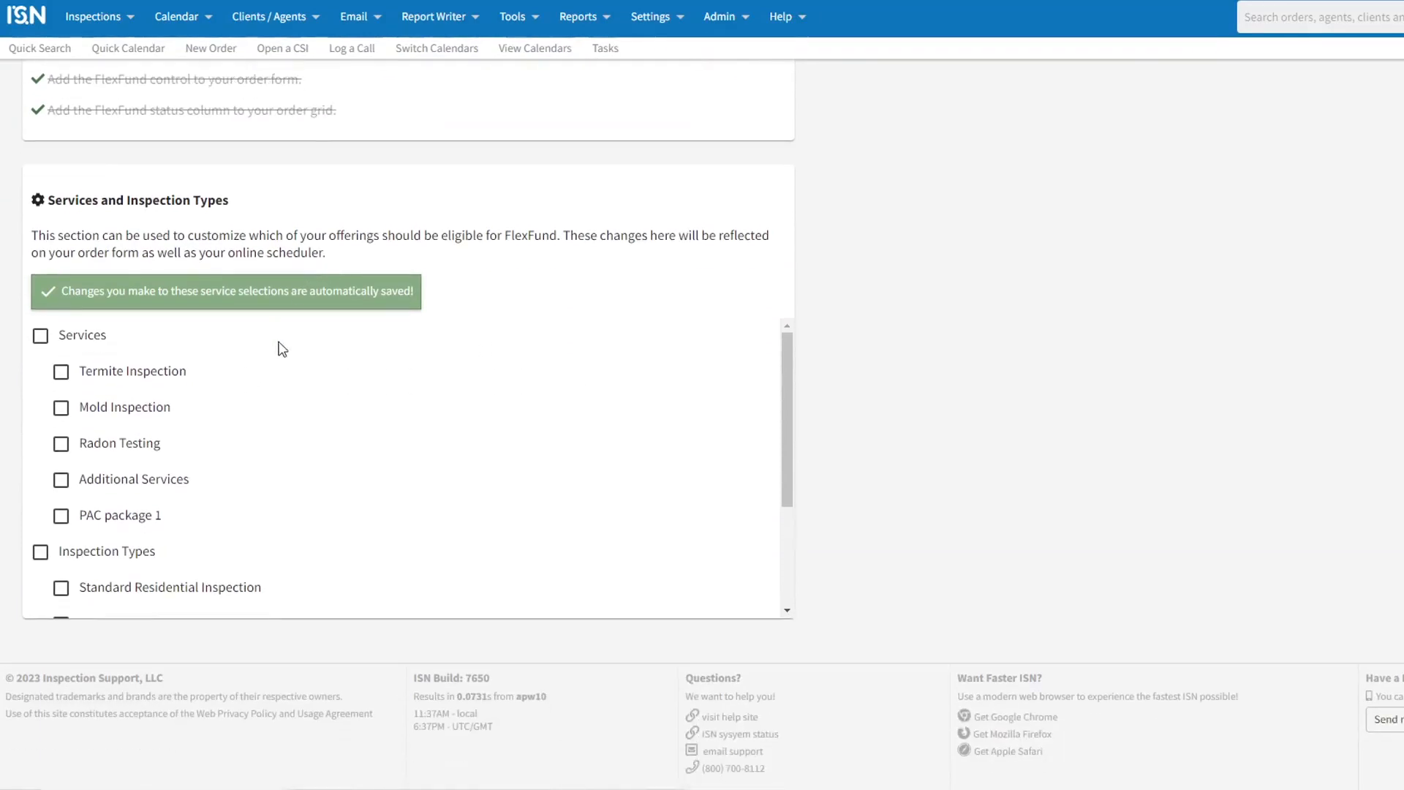
scroll(279, 358, "down", 3)
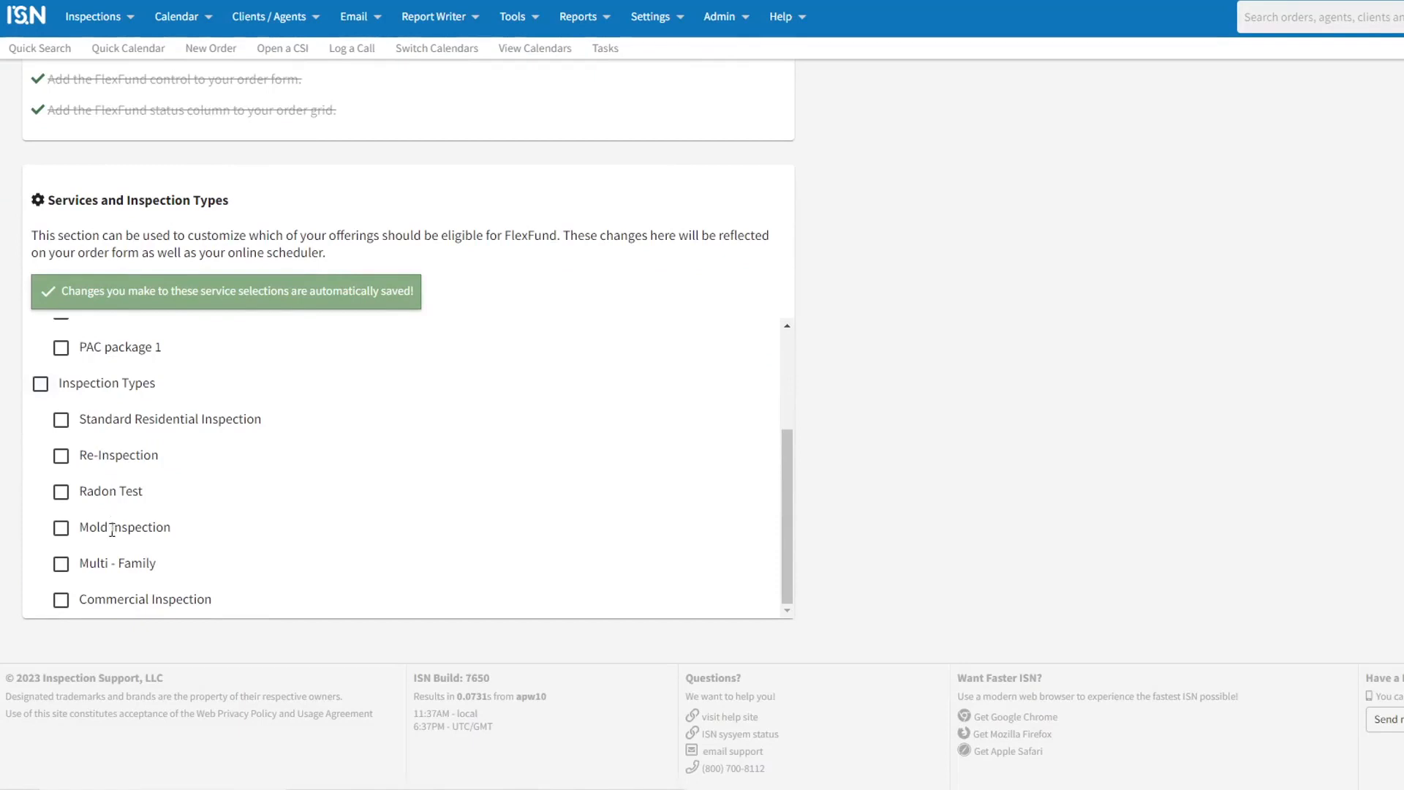
left_click(62, 423)
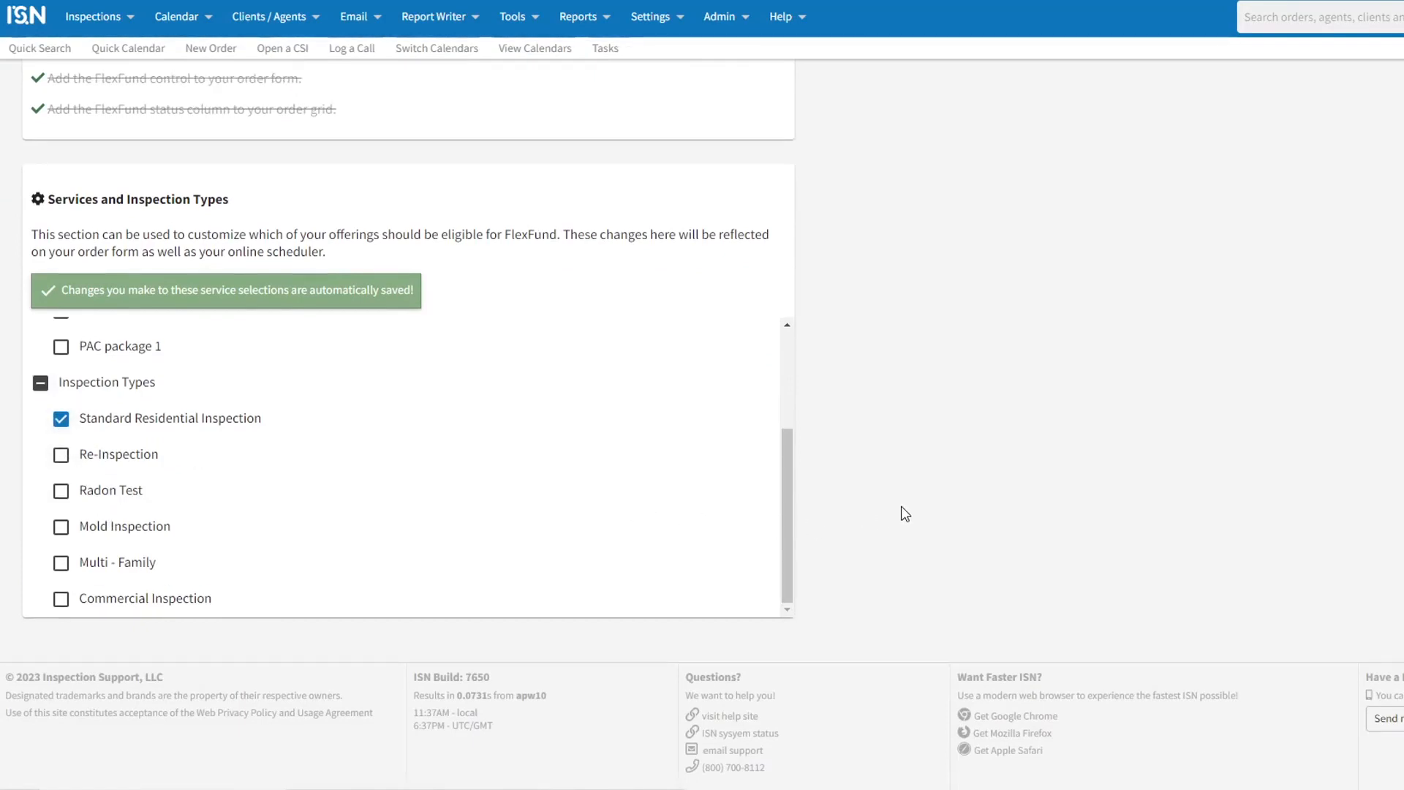
Step: Open the ISN invoices and payment info page at its Funding Account section
scroll(953, 480, "up", 2)
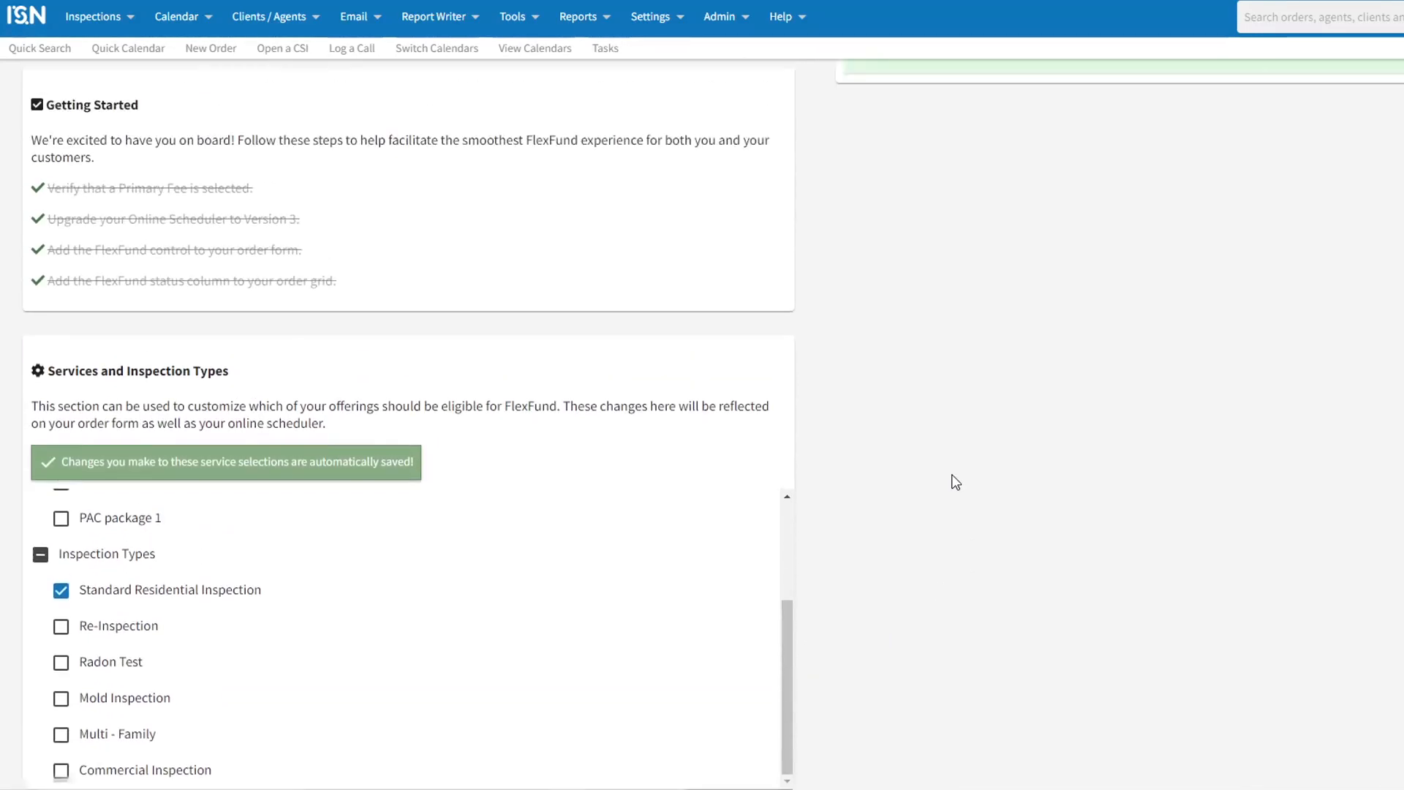
scroll(953, 480, "up", 7)
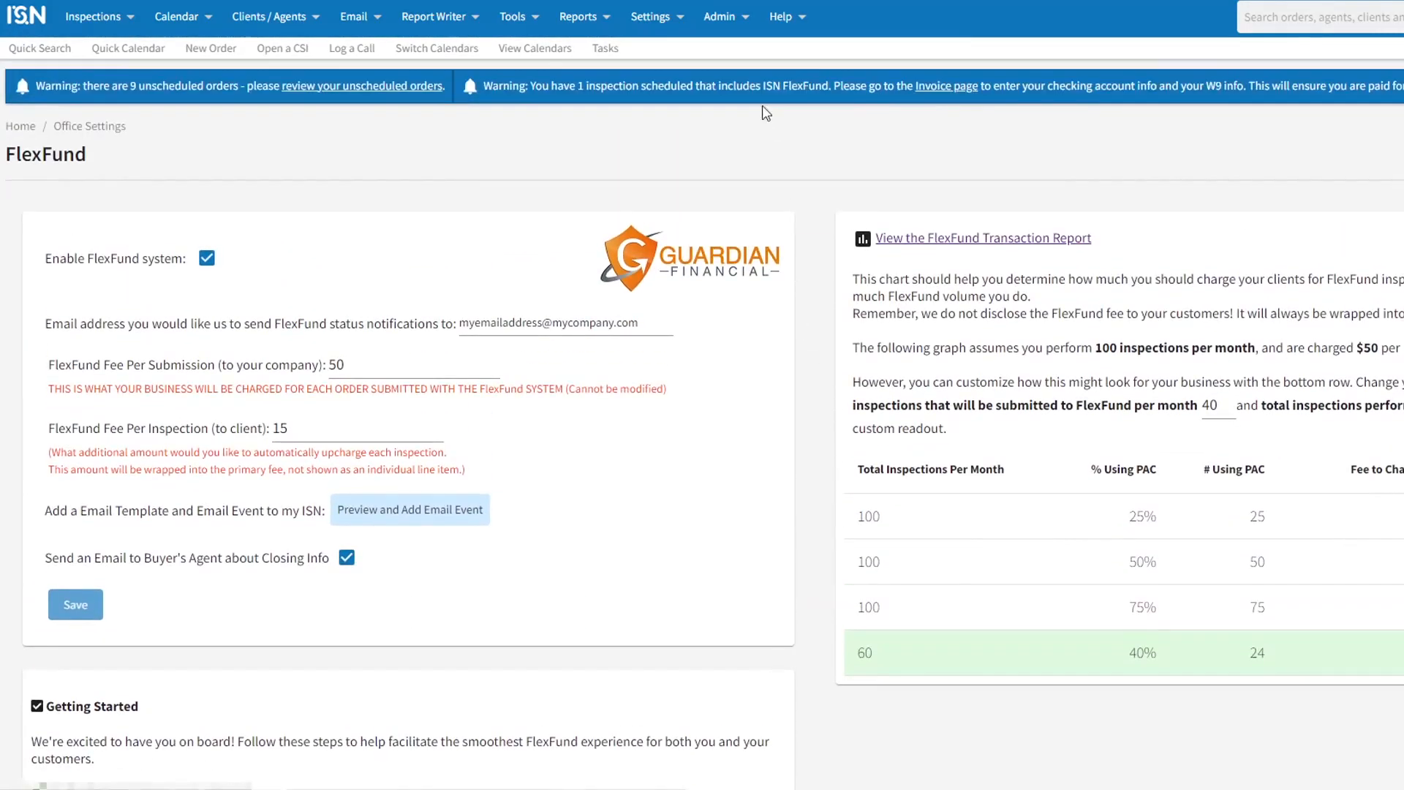
left_click(730, 17)
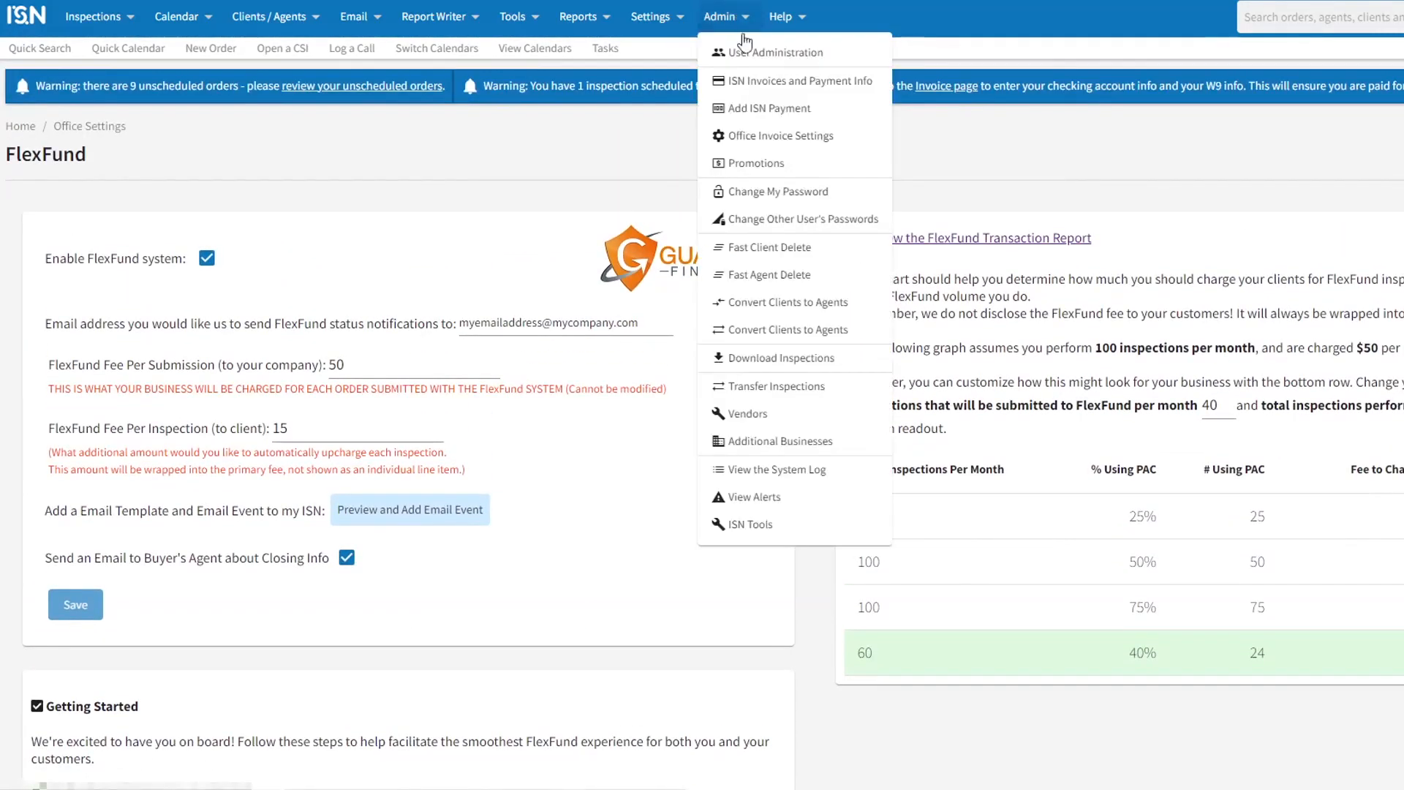
left_click(765, 82)
scroll(1011, 577, "down", 3)
scroll(1012, 578, "down", 1)
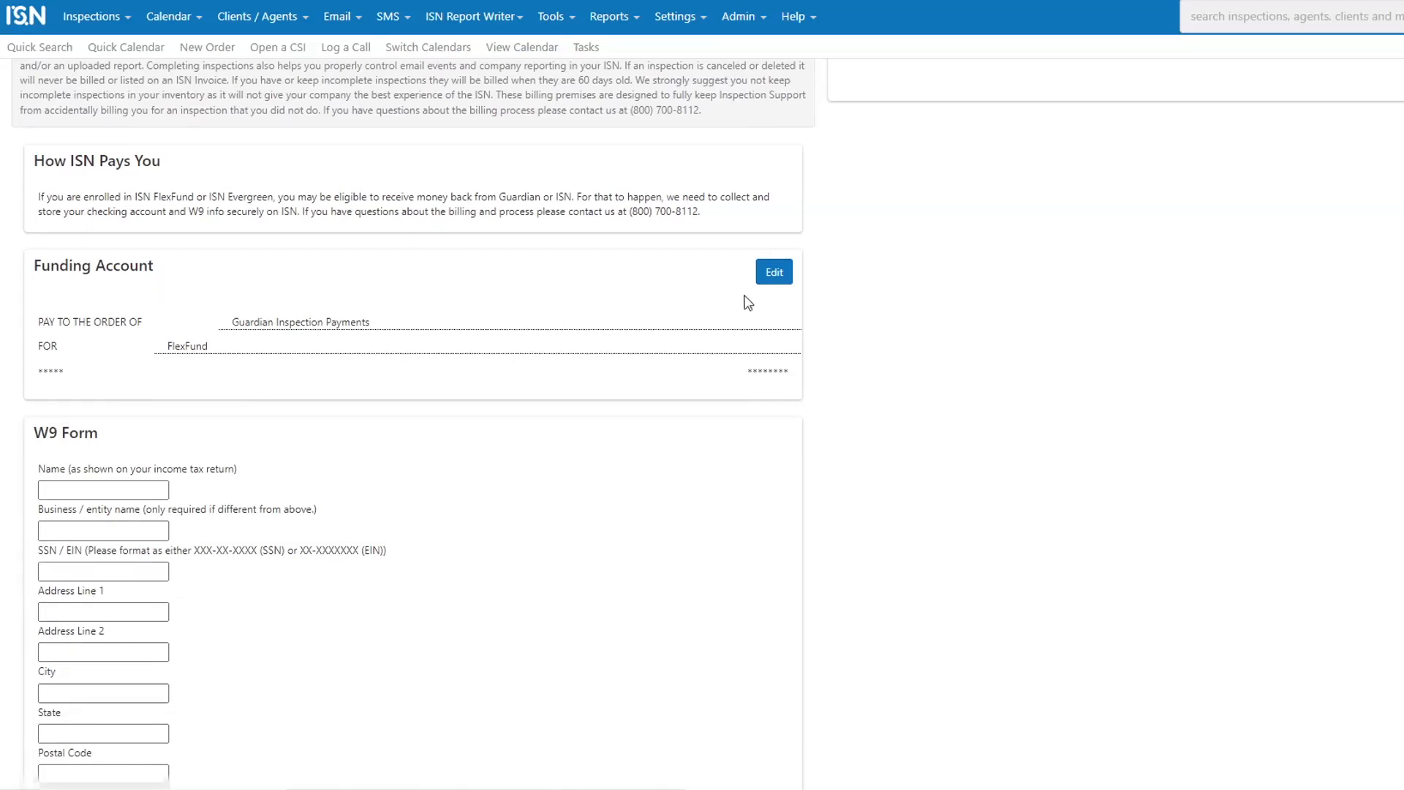
Step: Fill in the funding account's routing number and account number, and discard the entry
left_click(772, 278)
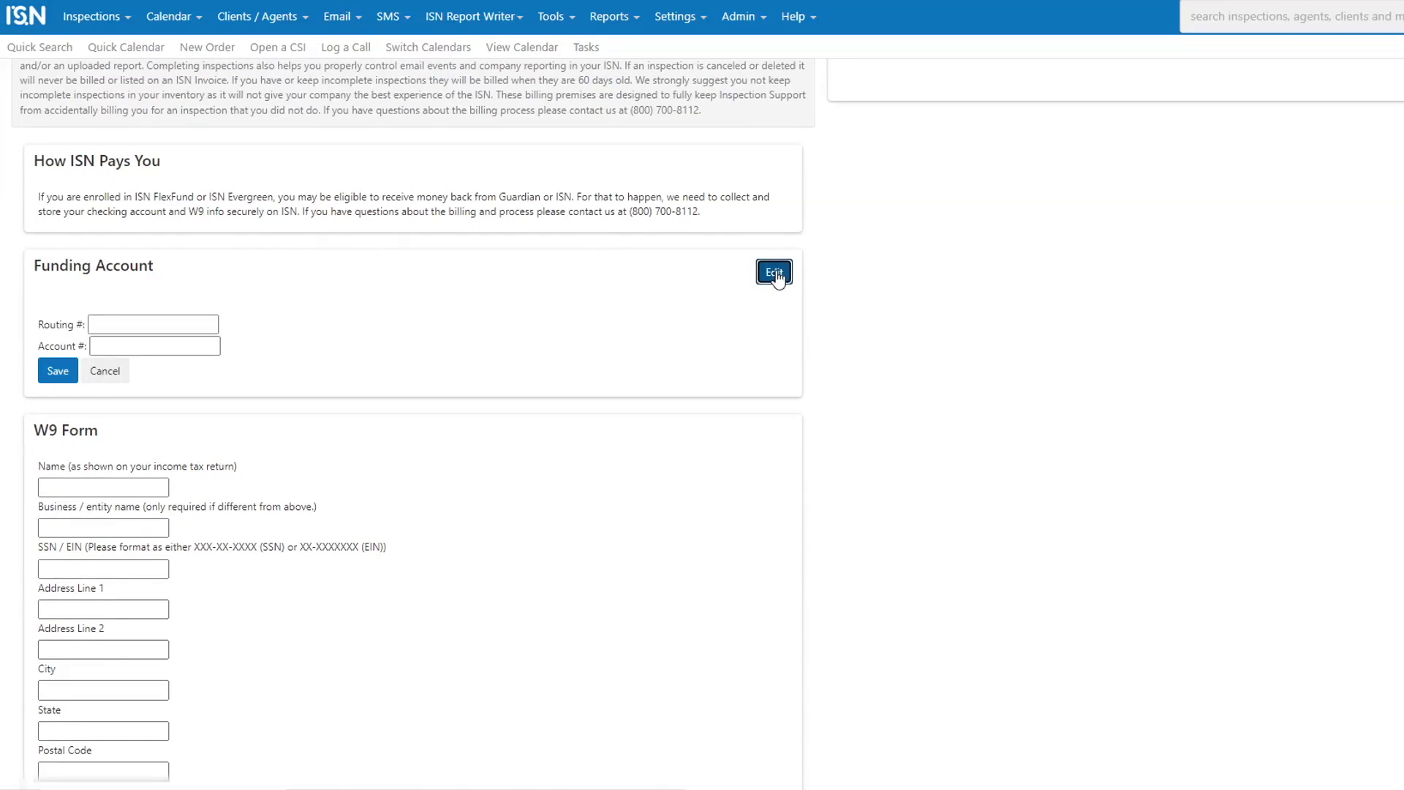
left_click(203, 322)
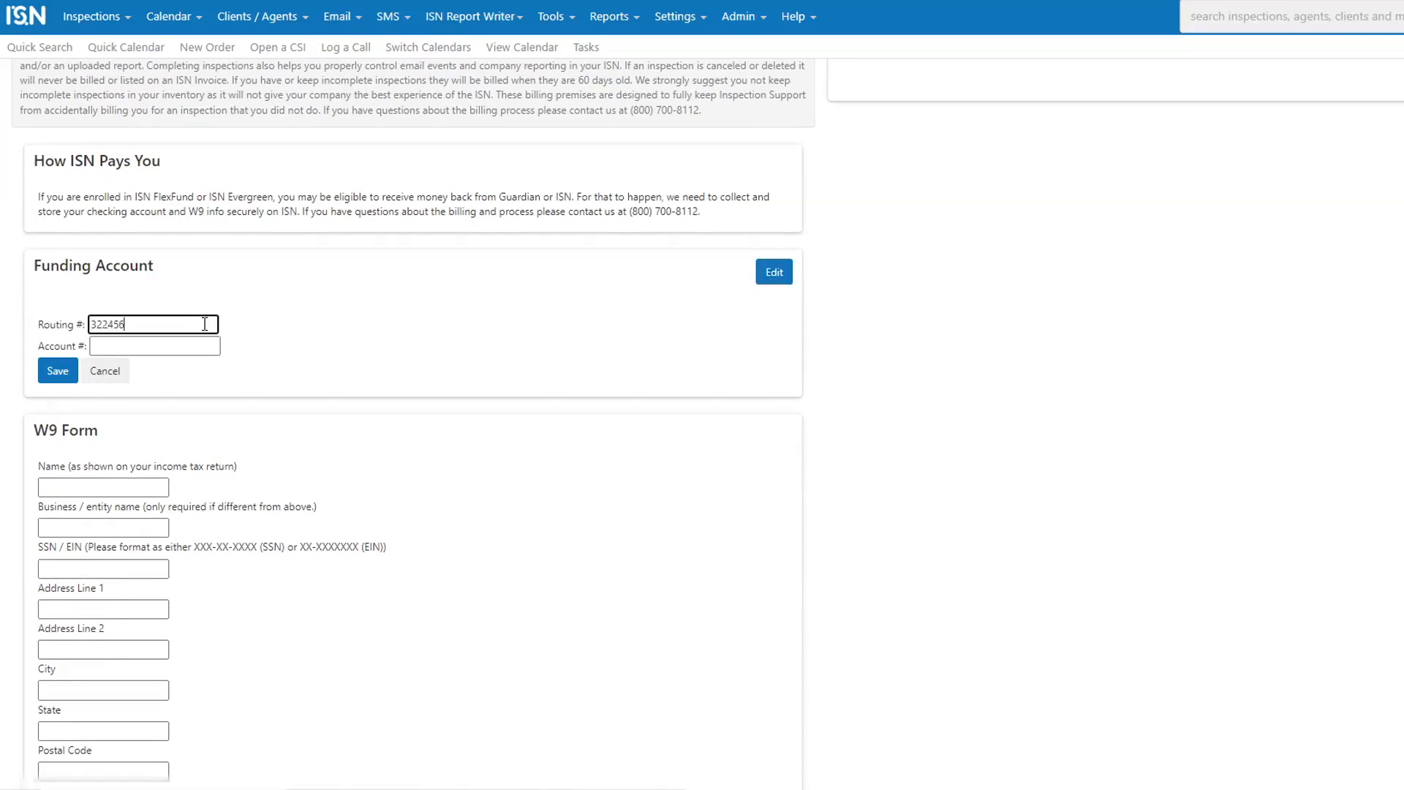
left_click(181, 346)
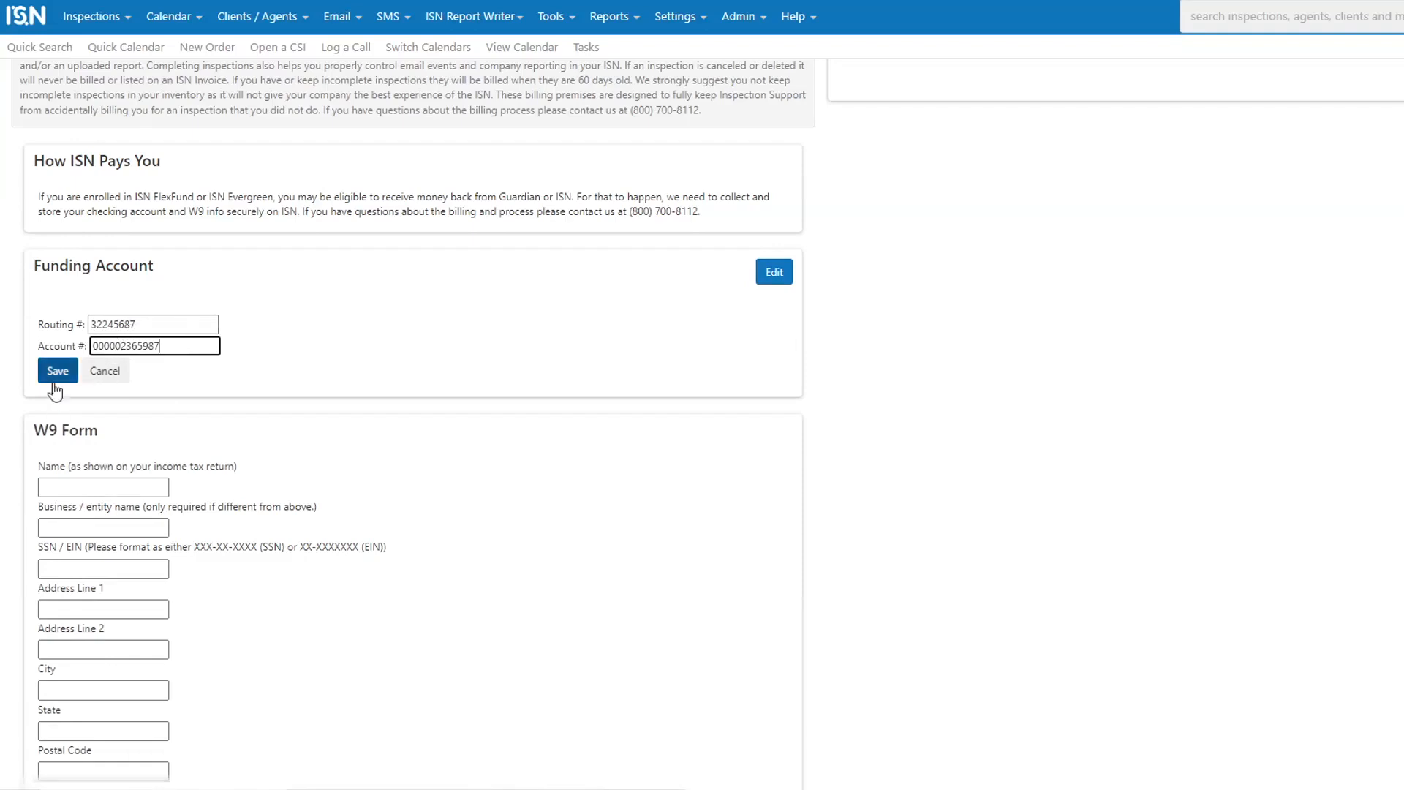
left_click(105, 378)
Step: Fill in the W9 form's taxpayer name, the business name Guardian Inspection Payments and the tax identification number
scroll(1053, 511, "down", 5)
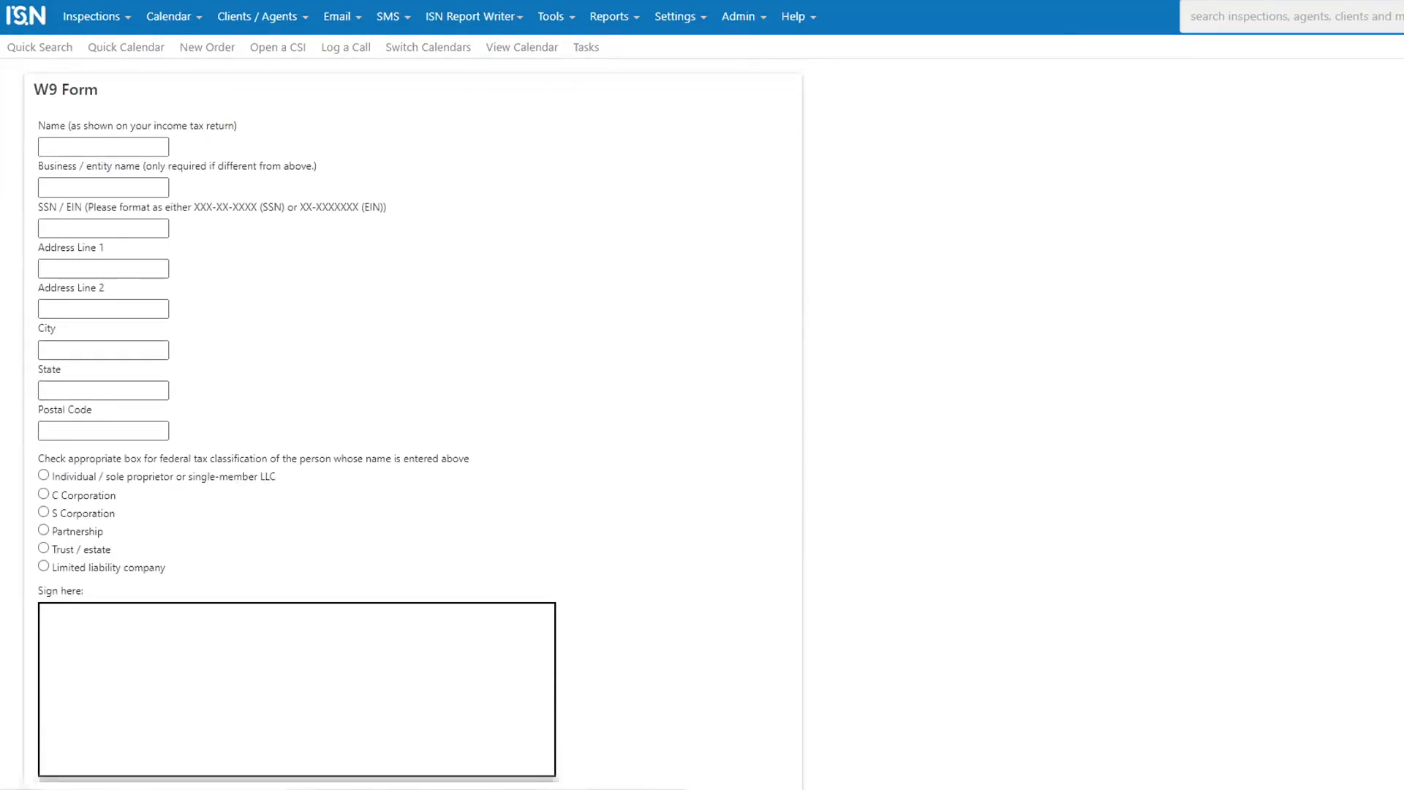
left_click(87, 148)
type("My Name")
key("Tab")
type("Guardian Inspection Payments")
key("Tab")
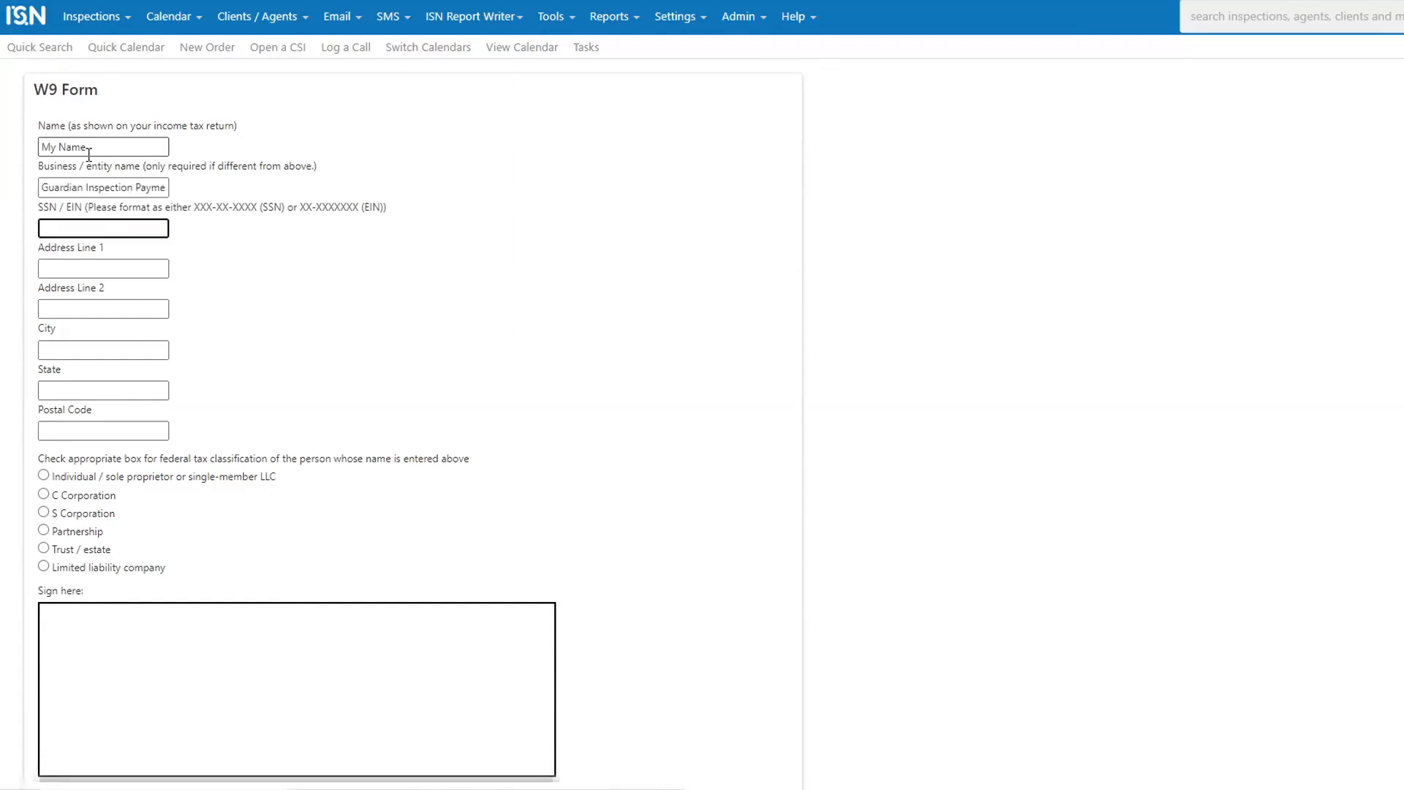
type("12-1234567")
Step: Fill in the W9 form's street address, city and state, leaving the second address line empty
key("Tab")
type("1234")
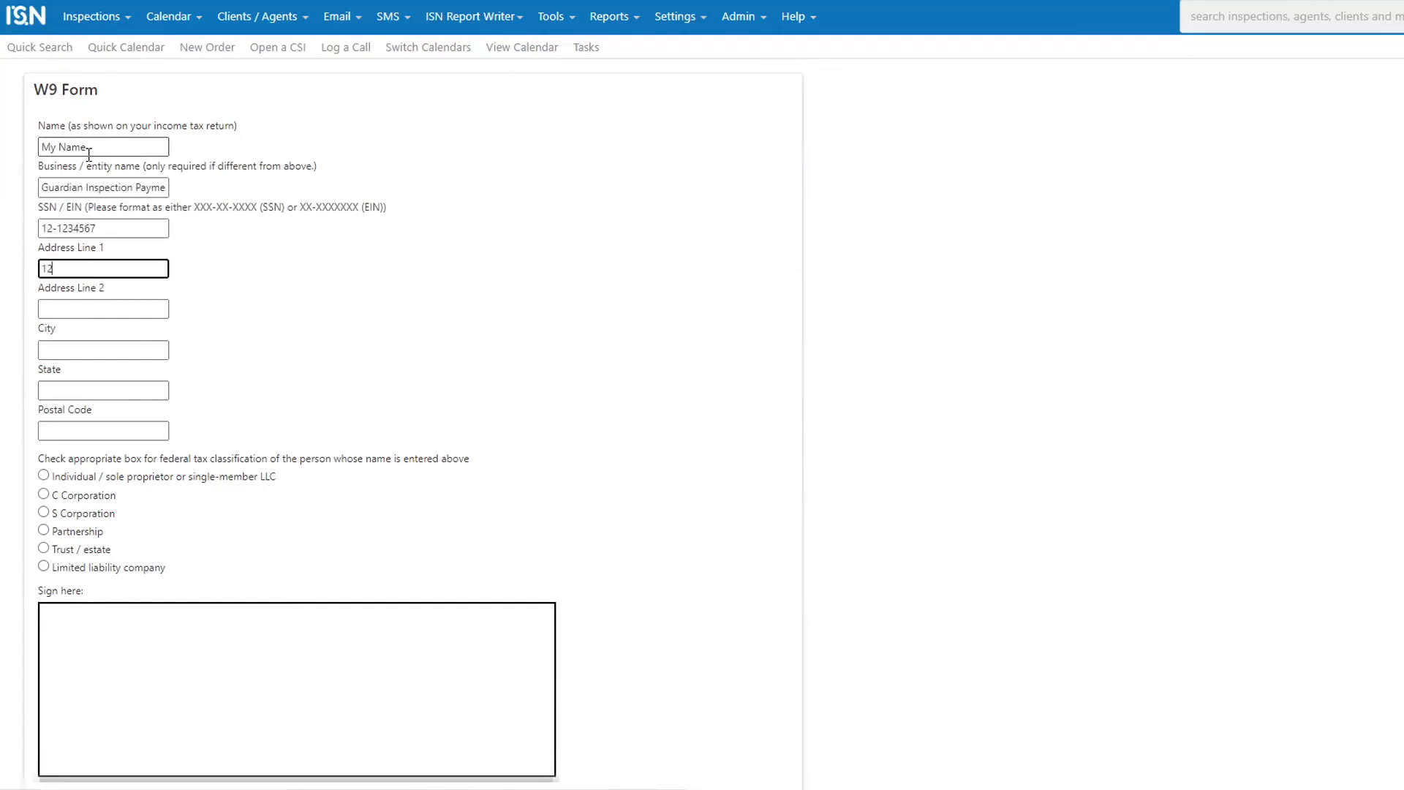
type(" Milky Way")
key("Tab")
key("Tab")
type("Meridian")
key("Tab")
type("ID")
key("Tab")
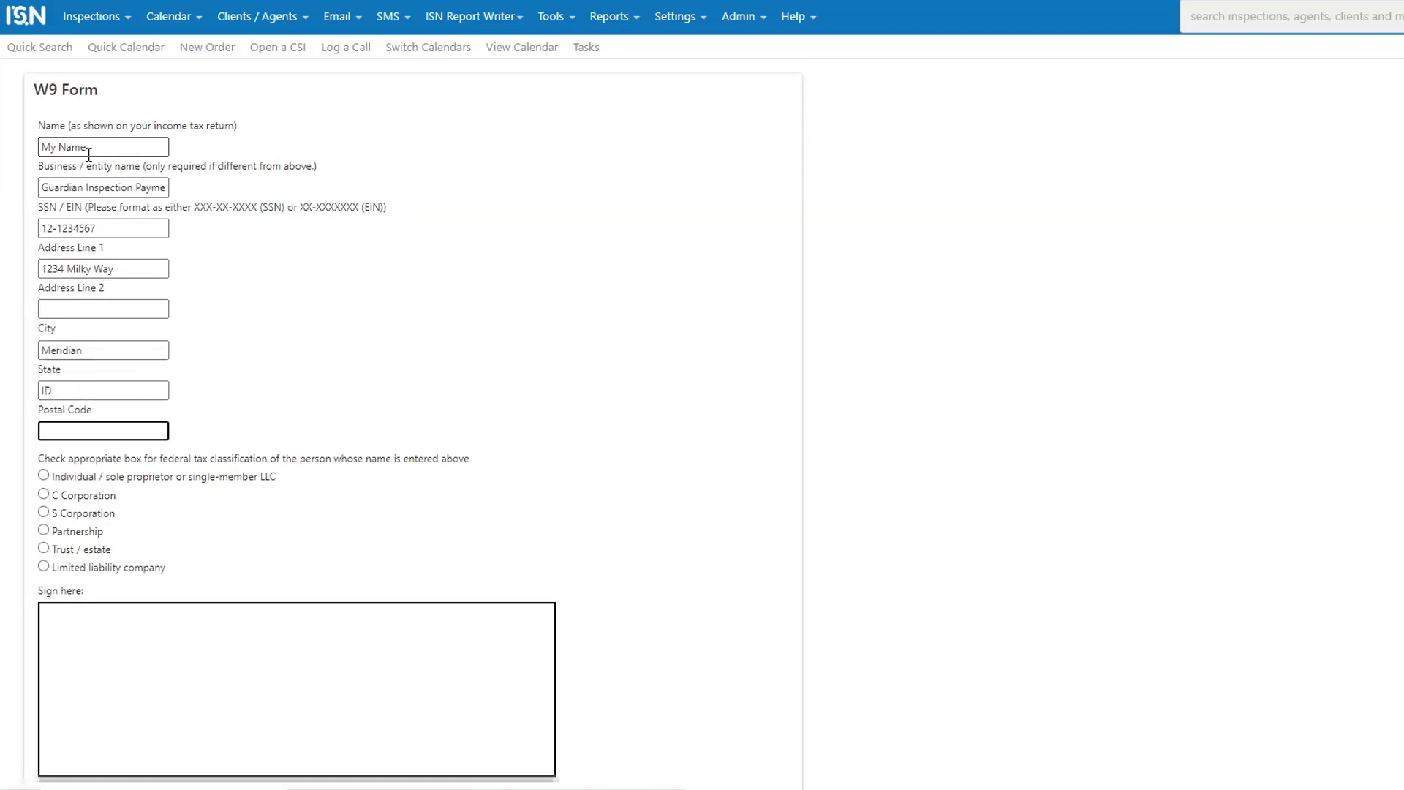
Step: Complete the W9 form with the postal code and C Corporation classification, sign it by hand and save it
left_click(43, 495)
scroll(689, 427, "down", 3)
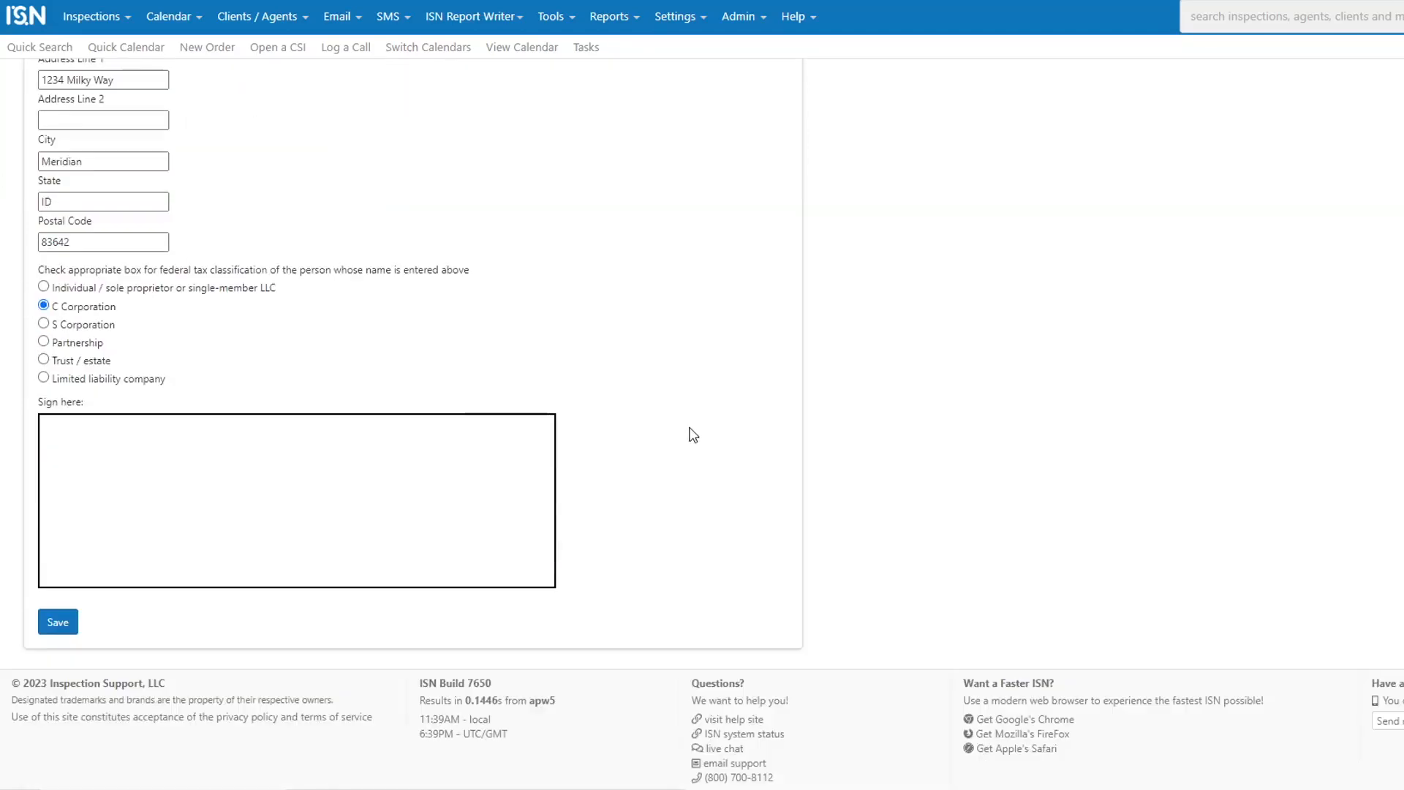
mouse_move(49, 566)
left_mouse_down()
mouse_move(71, 474)
mouse_move(169, 520)
mouse_move(420, 547)
mouse_move(479, 507)
left_mouse_up()
left_click(57, 621)
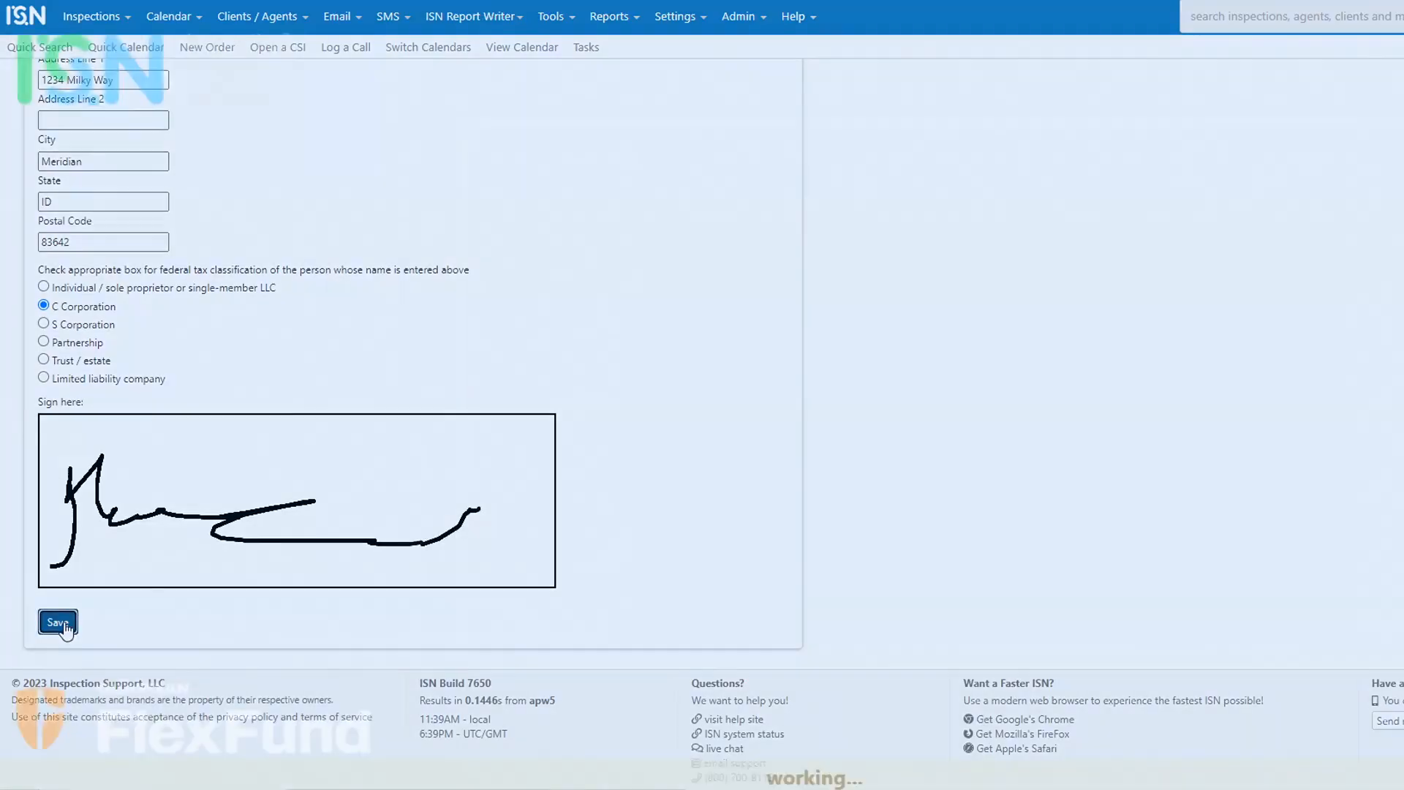